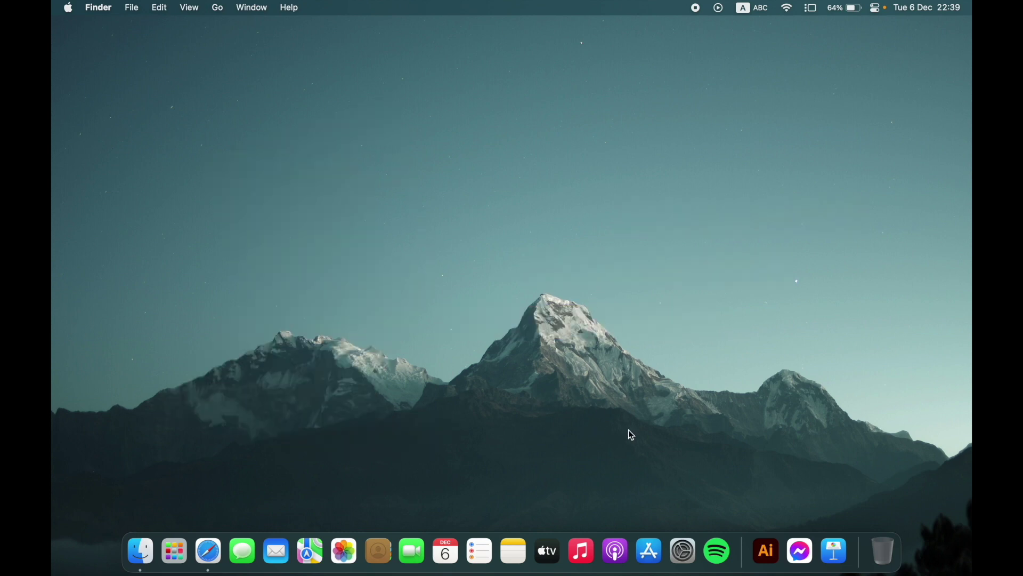
# Step: Open System Settings and minimise its window to return to the desktop
pyautogui.click(684, 540)
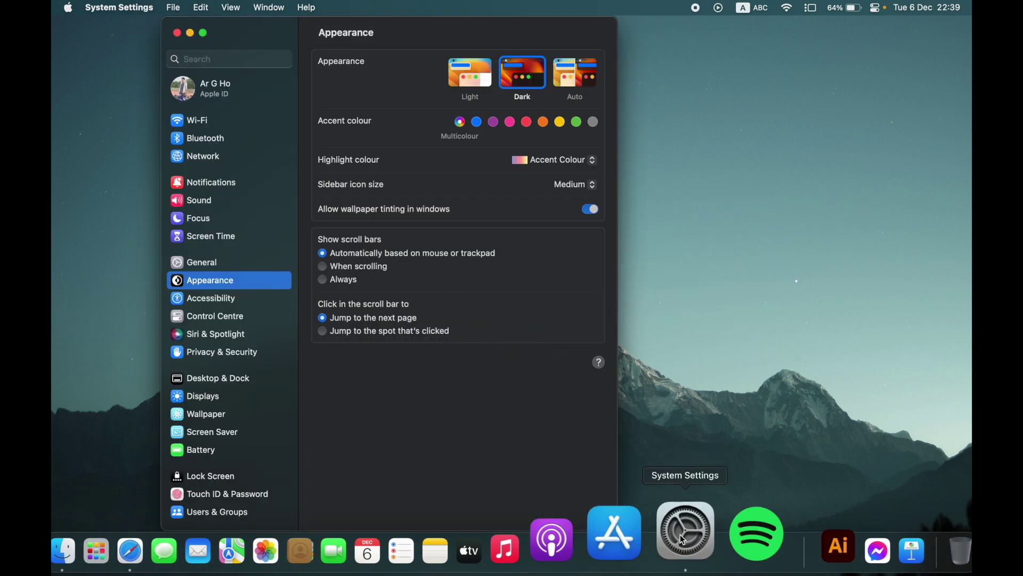
pyautogui.click(190, 34)
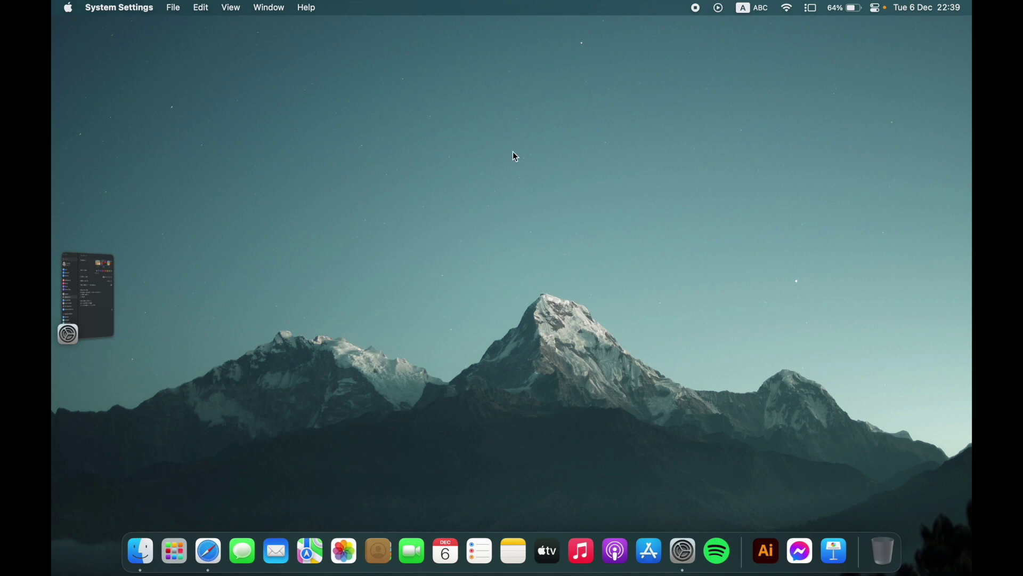
pyautogui.click(515, 205)
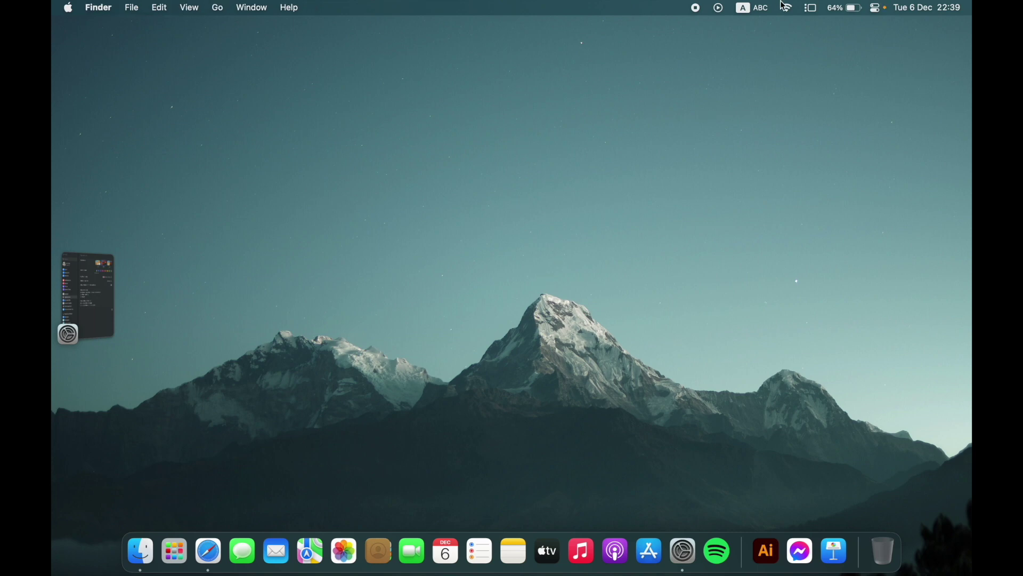
# Step: Show the on-screen Keyboard Viewer from the input source options and move it nearer the middle of the desktop
pyautogui.click(746, 13)
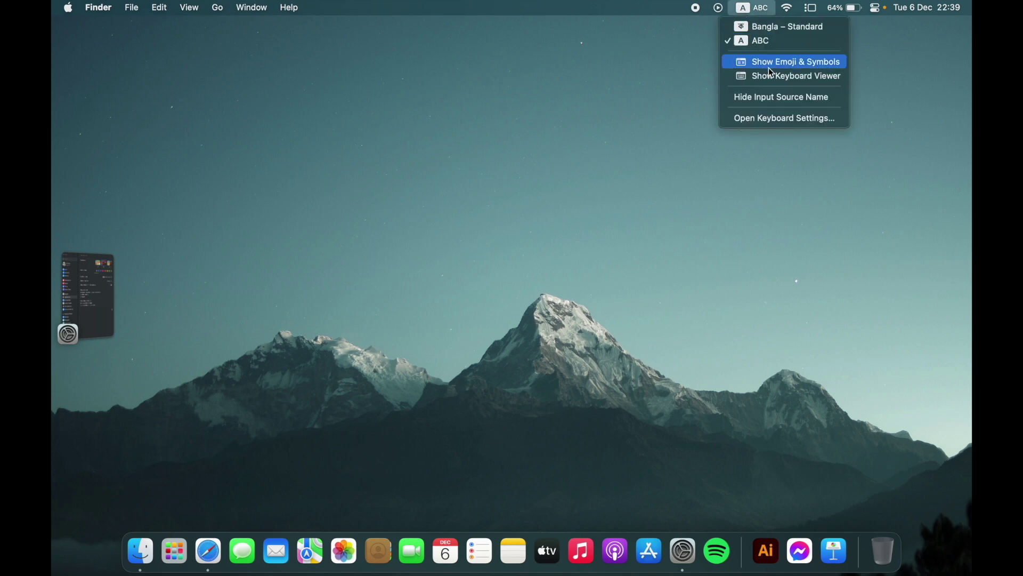
pyautogui.click(777, 79)
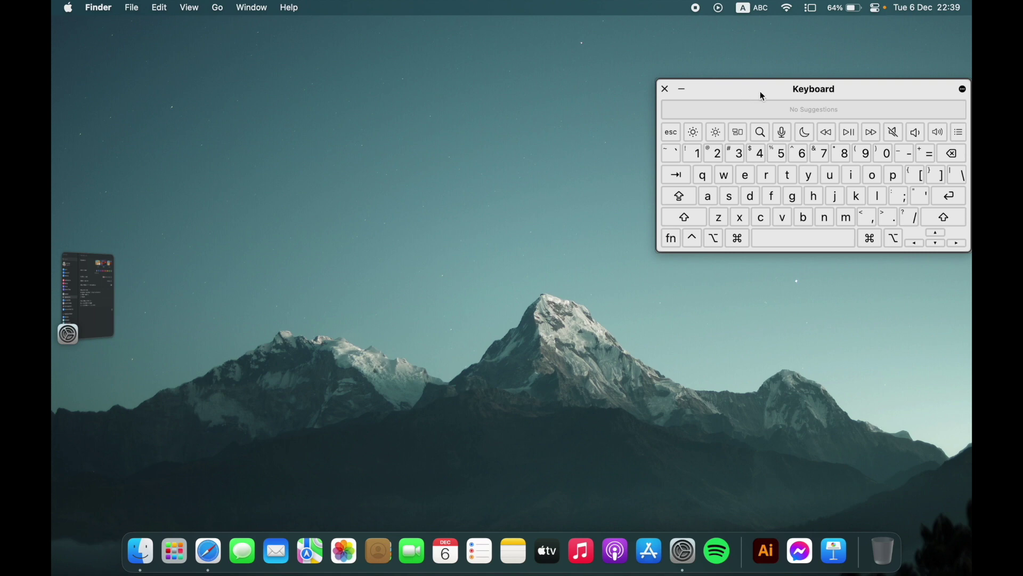
pyautogui.moveTo(762, 96); pyautogui.dragTo(668, 94)
pyautogui.press('Escape')
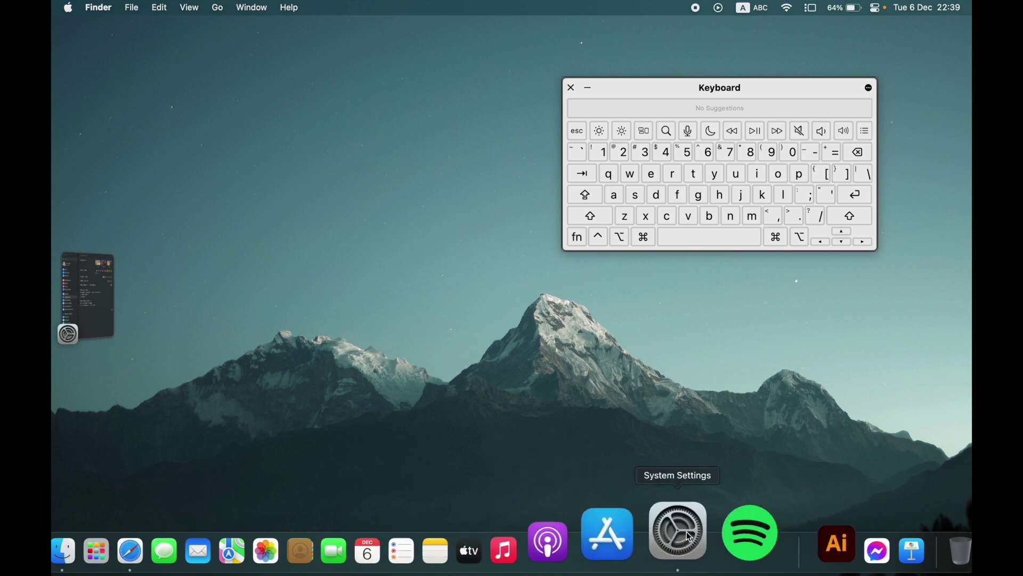
# Step: Open the App Store and minimise its window
pyautogui.click(655, 539)
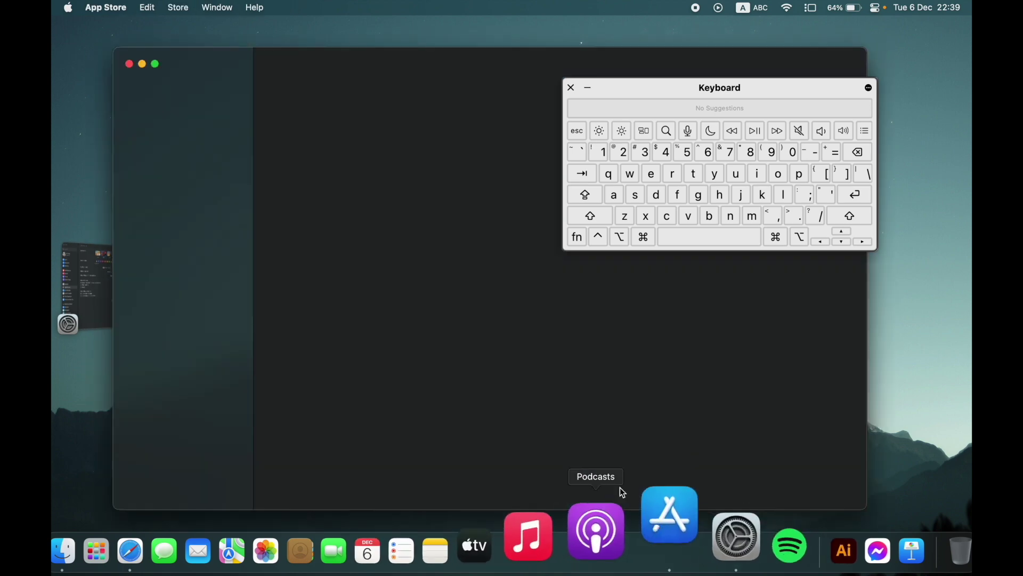
pyautogui.click(143, 64)
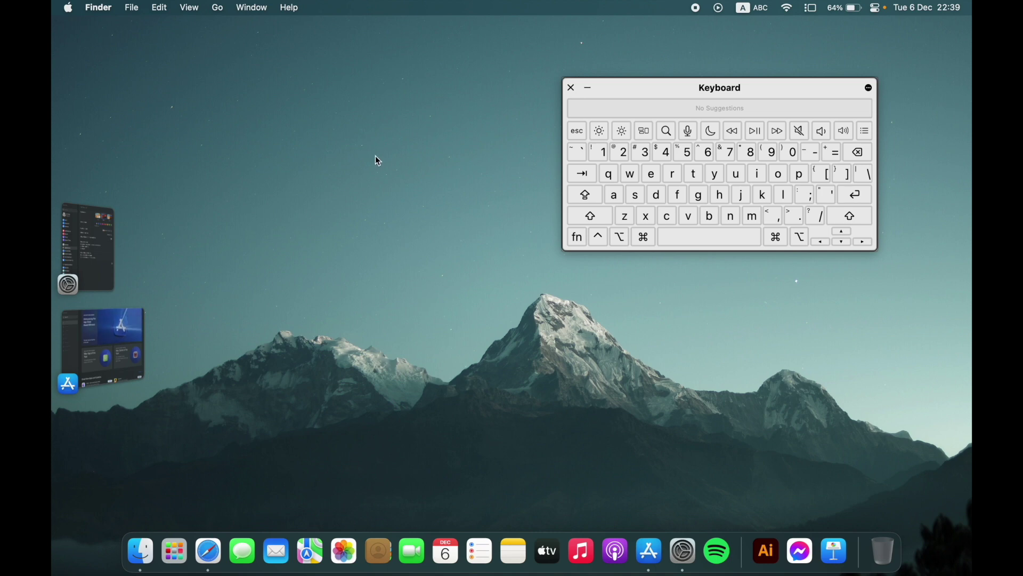
# Step: Bring up the desktop's context menu using the Control modifier and dismiss it
pyautogui.press('ctrl')
pyautogui.press('ctrl')
pyautogui.press('ctrl')
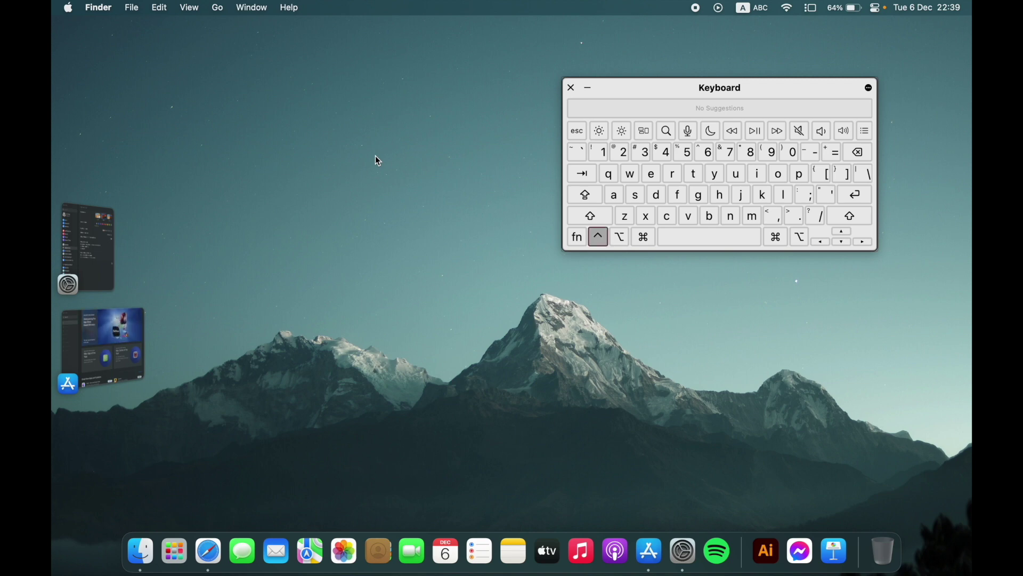
pyautogui.press('ctrl')
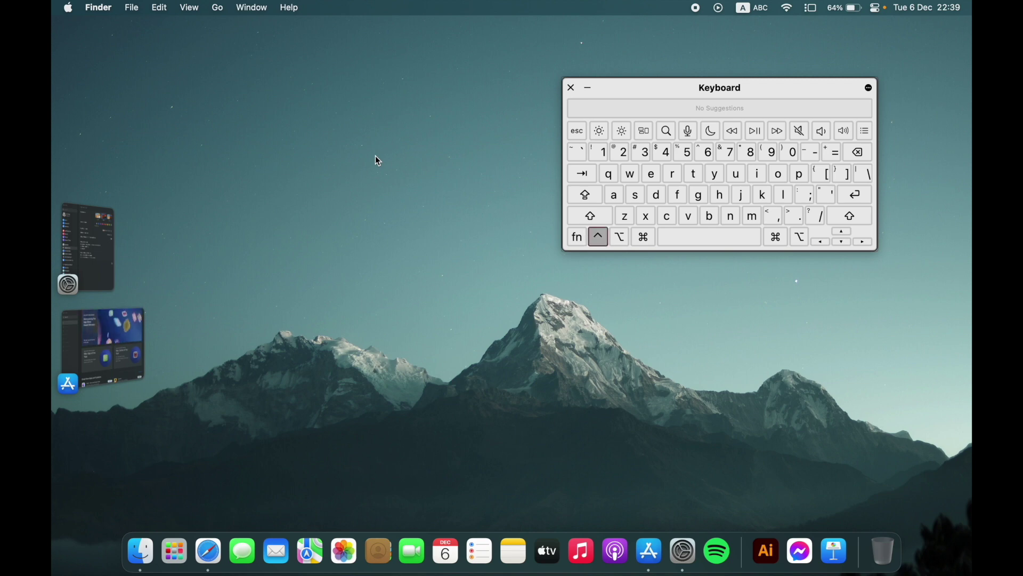
pyautogui.keyDown('ctrl'); pyautogui.click(376, 156); pyautogui.keyUp('ctrl')
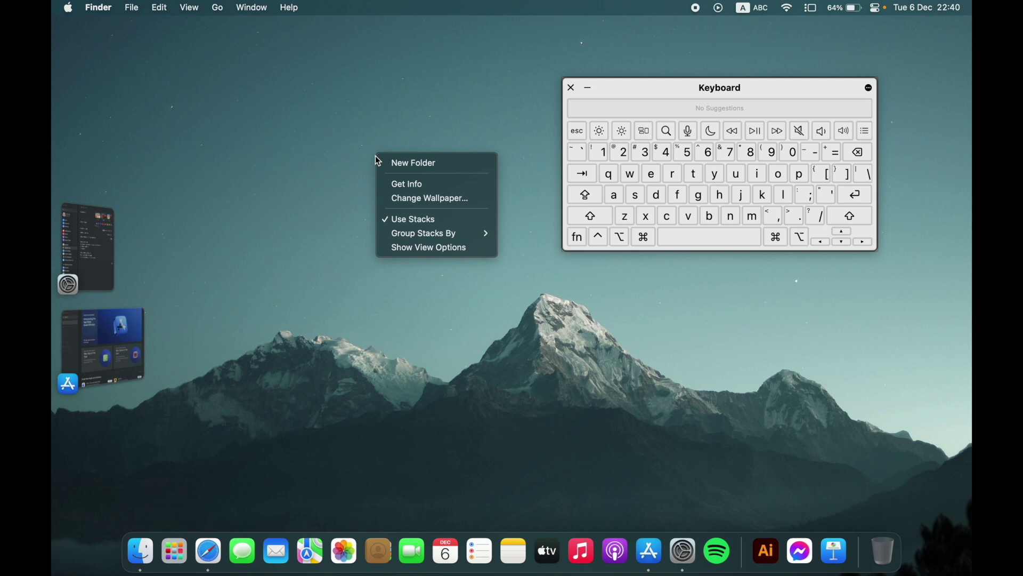
pyautogui.click(380, 218)
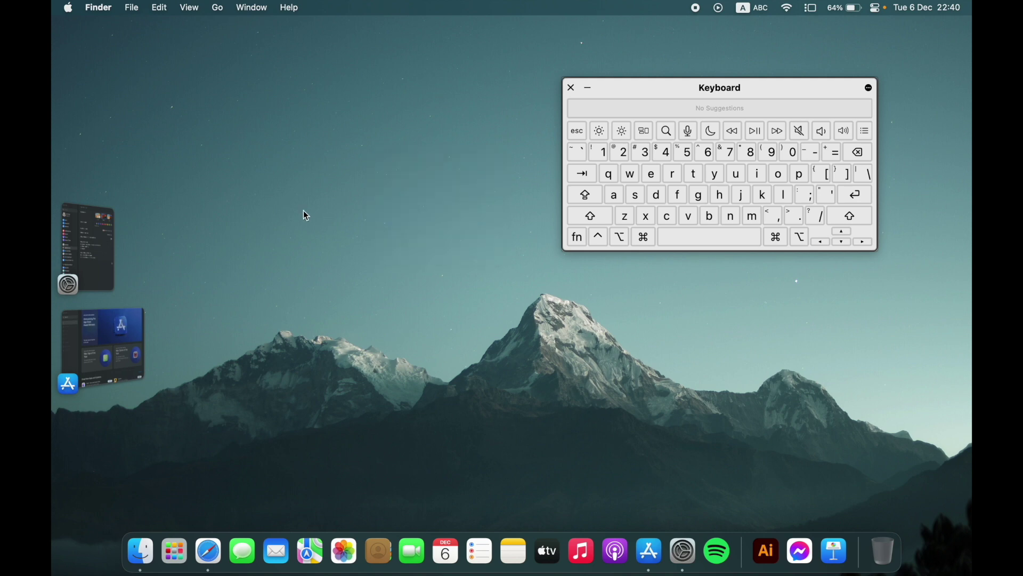
# Step: Launch Mail from Launchpad after shifting the Keyboard Viewer away from the app icons
pyautogui.click(184, 537)
pyautogui.click(259, 456)
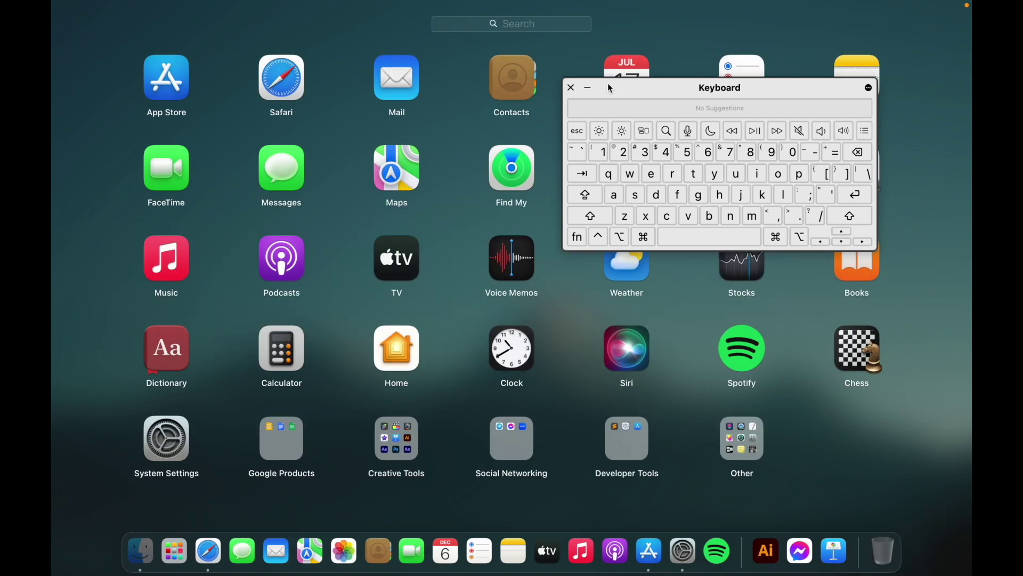
pyautogui.click(589, 88)
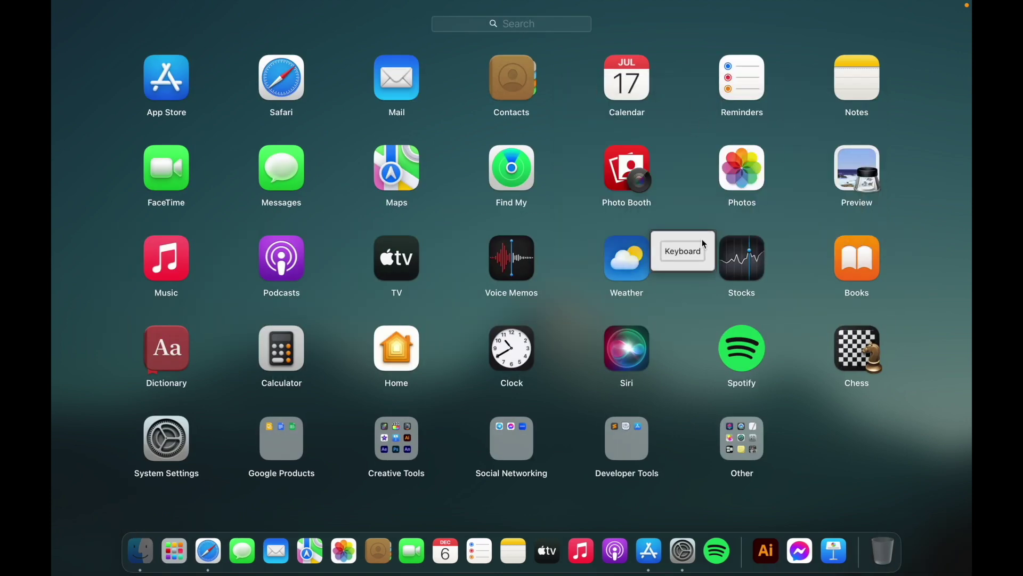
pyautogui.click(690, 251)
pyautogui.moveTo(651, 98); pyautogui.dragTo(741, 98)
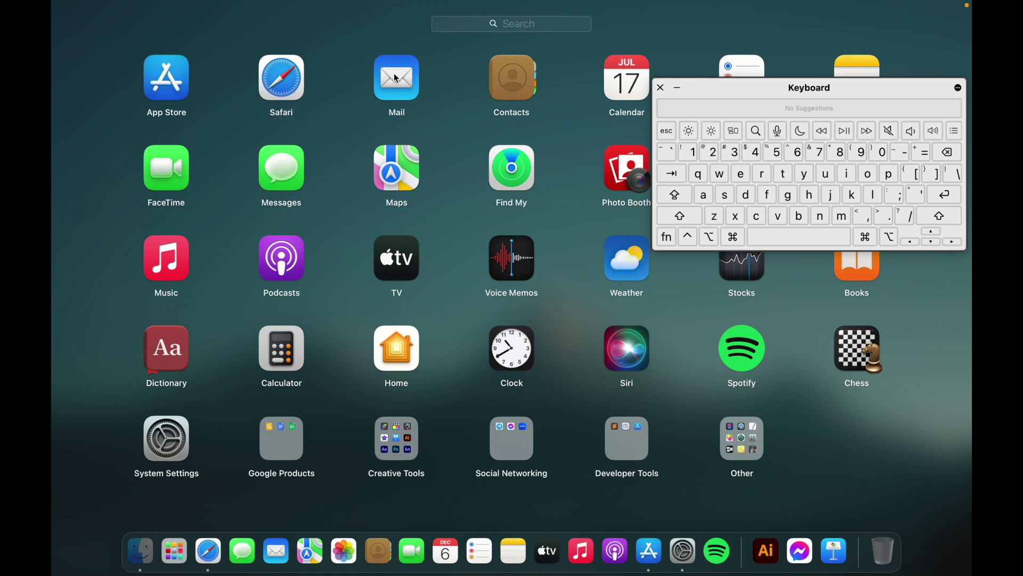
pyautogui.press('ctrl')
pyautogui.click(394, 74)
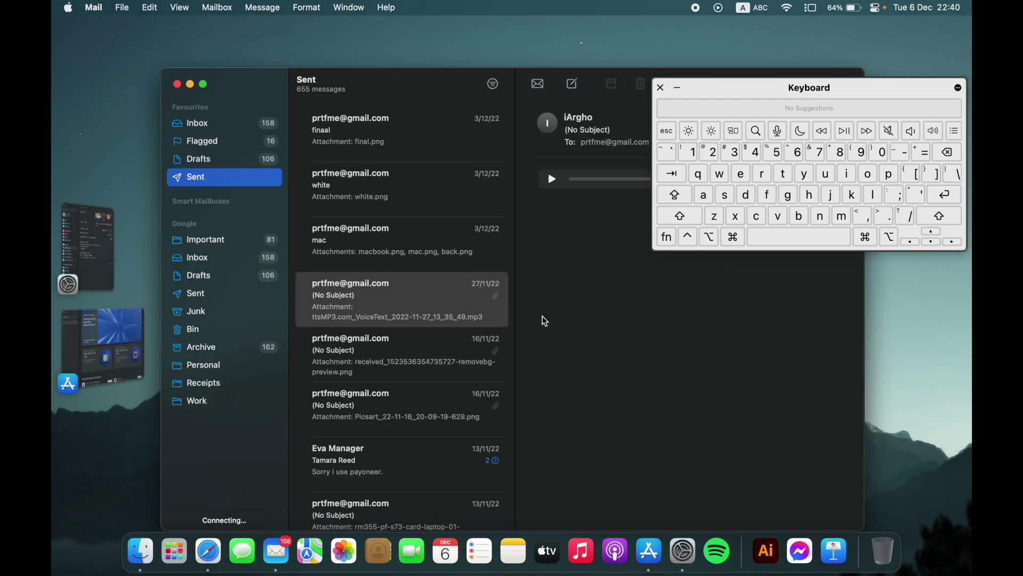
# Step: Switch to Safari in full screen and load the Apple site from the favourites
pyautogui.click(208, 551)
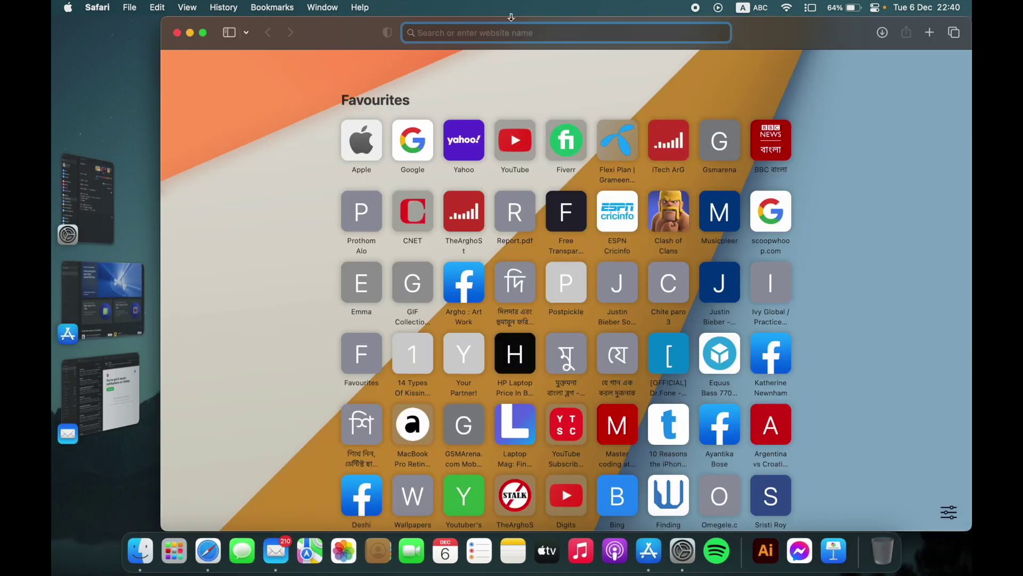
pyautogui.click(203, 33)
pyautogui.click(238, 119)
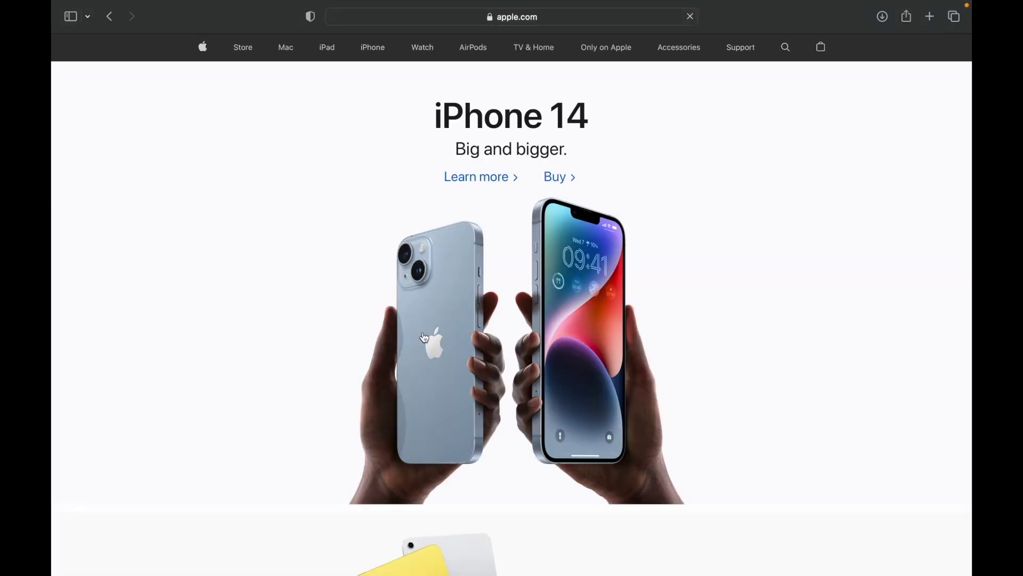
# Step: Examine the current scrolling behaviour by going down and back up the apple.com home page, and leave full screen
pyautogui.scroll(-10, 425, 337)
pyautogui.scroll(-20, 424, 338)
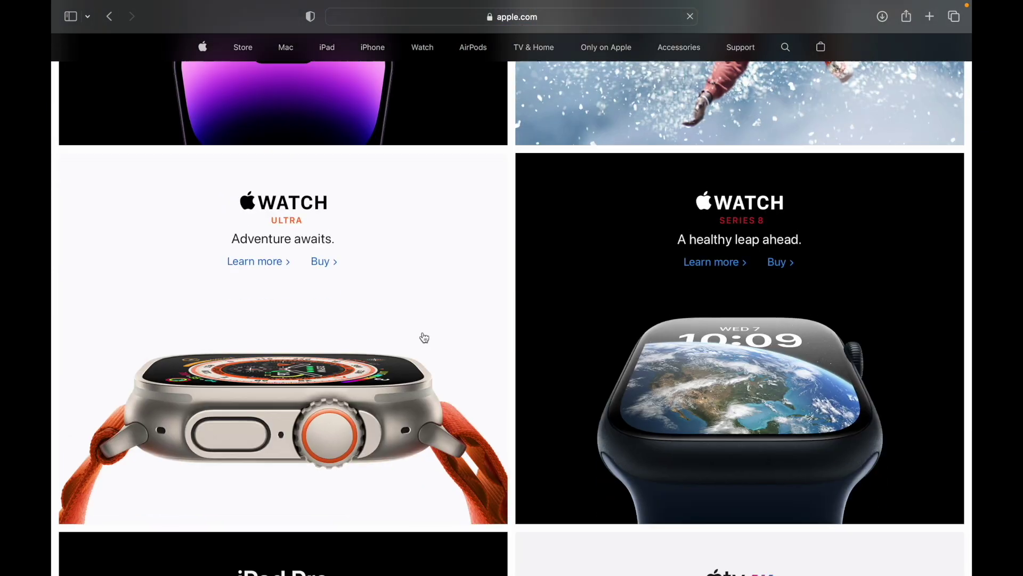
pyautogui.scroll(-5, 424, 337)
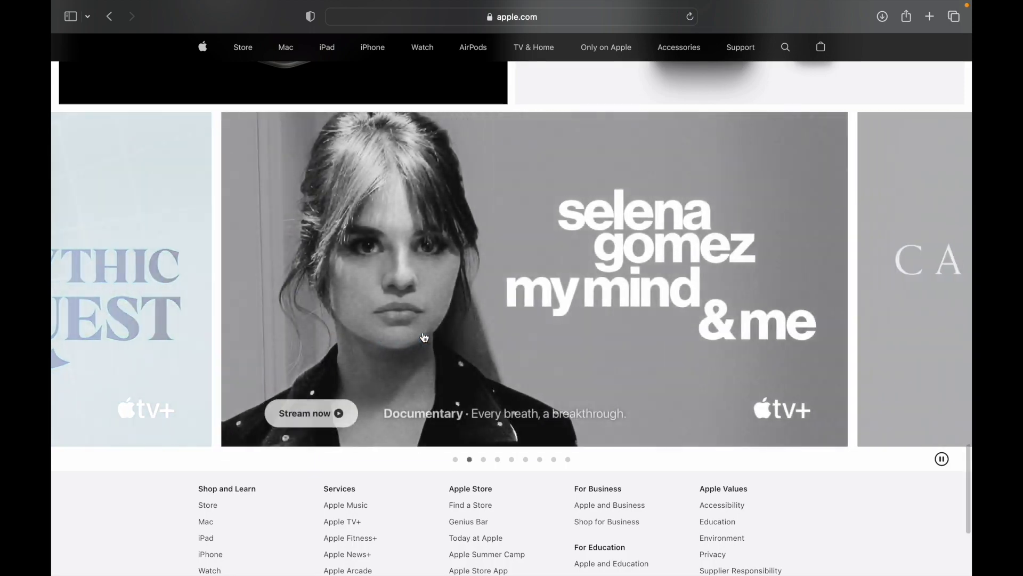
pyautogui.scroll(15, 425, 337)
pyautogui.scroll(20, 425, 337)
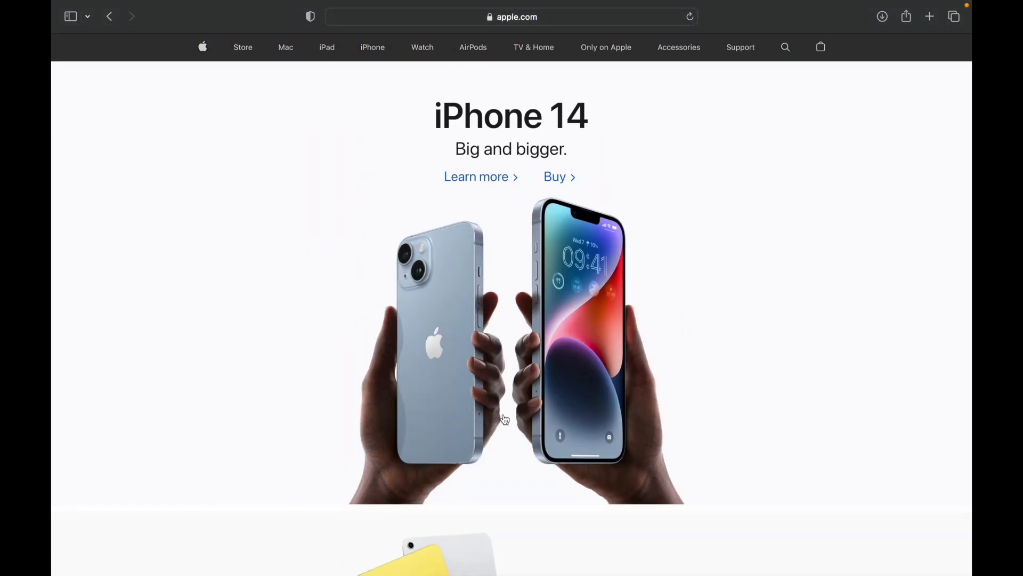
pyautogui.scroll(-10, 505, 204)
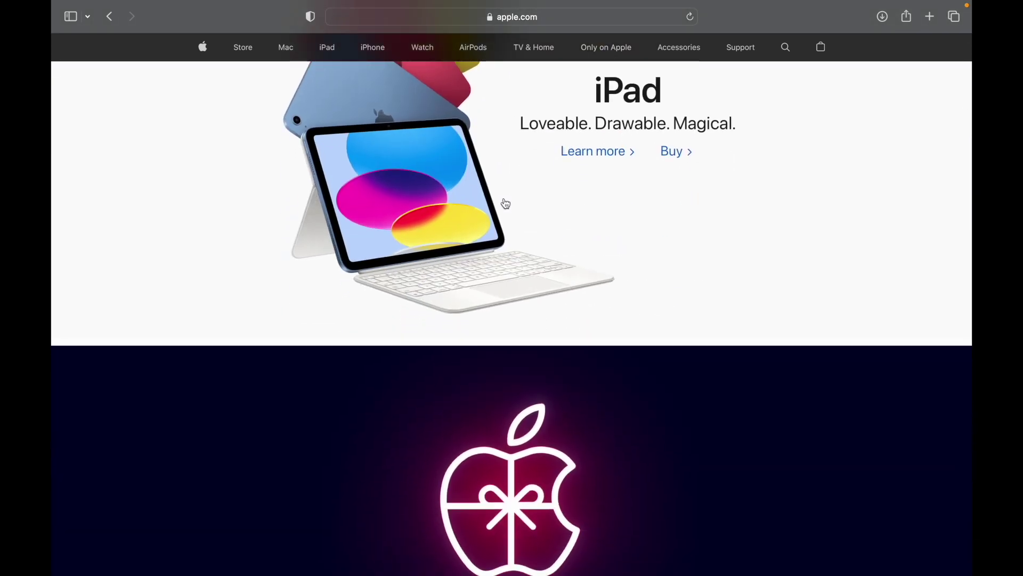
pyautogui.scroll(-10, 507, 325)
pyautogui.scroll(15, 509, 325)
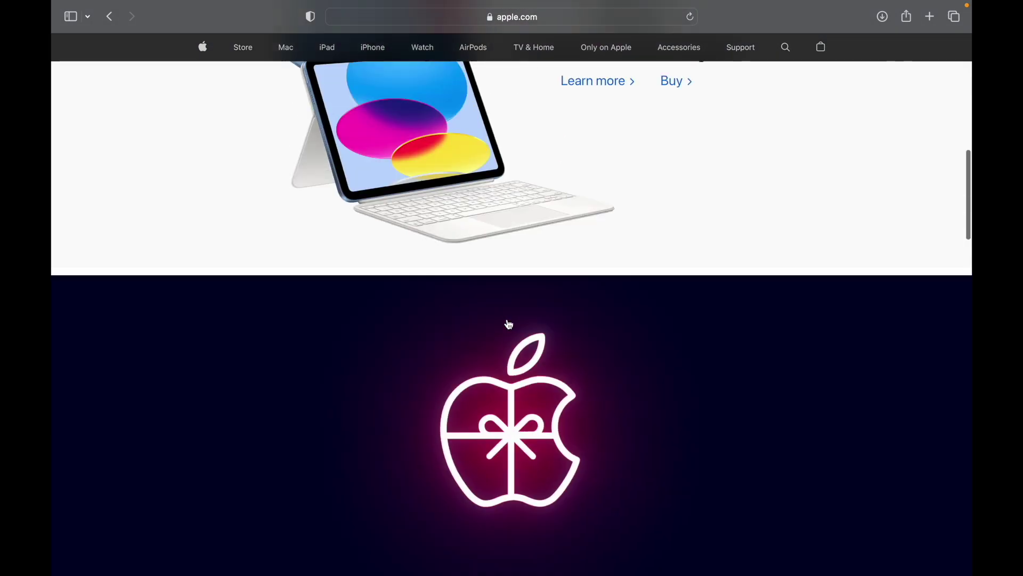
pyautogui.press('ctrl+super+f')
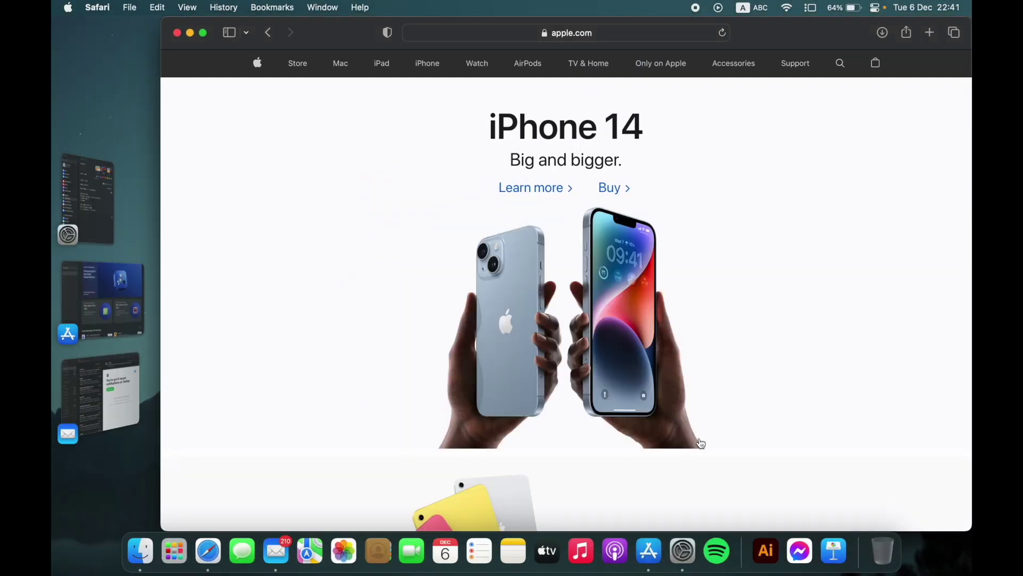
# Step: In System Settings, turn off Natural scrolling in the trackpad's Scroll & Zoom options
pyautogui.click(673, 535)
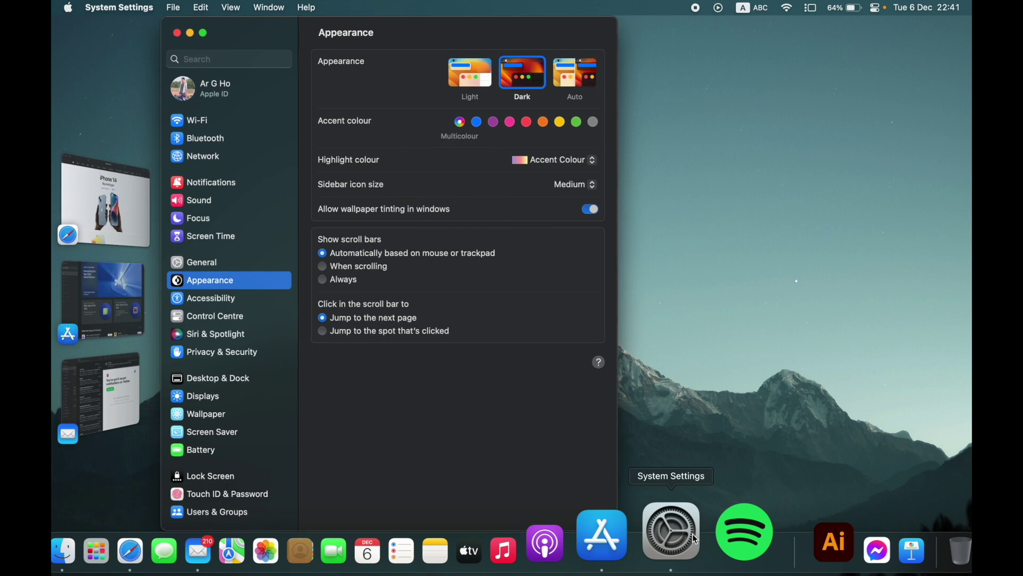
pyautogui.scroll(-5, 273, 360)
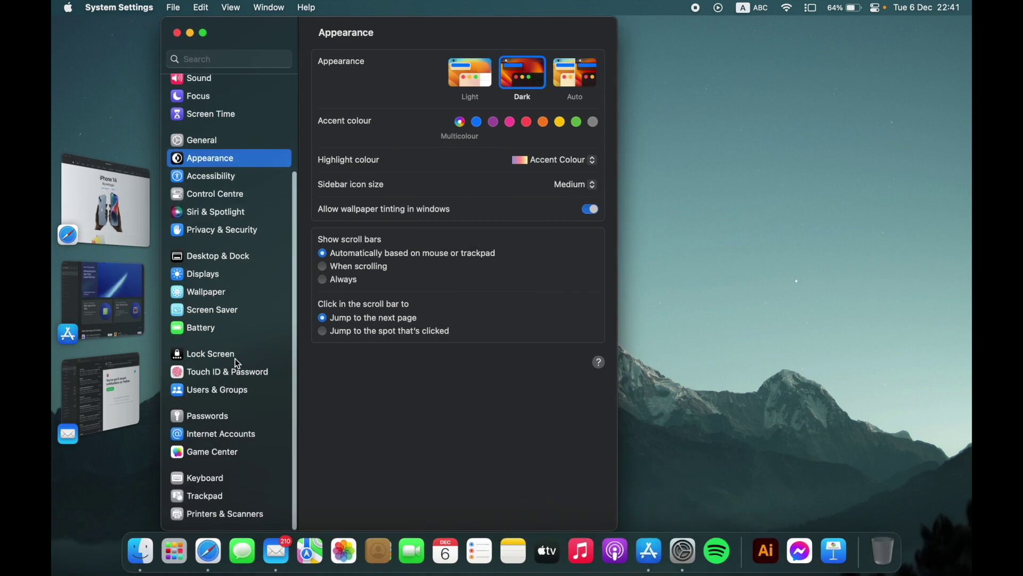
pyautogui.click(218, 501)
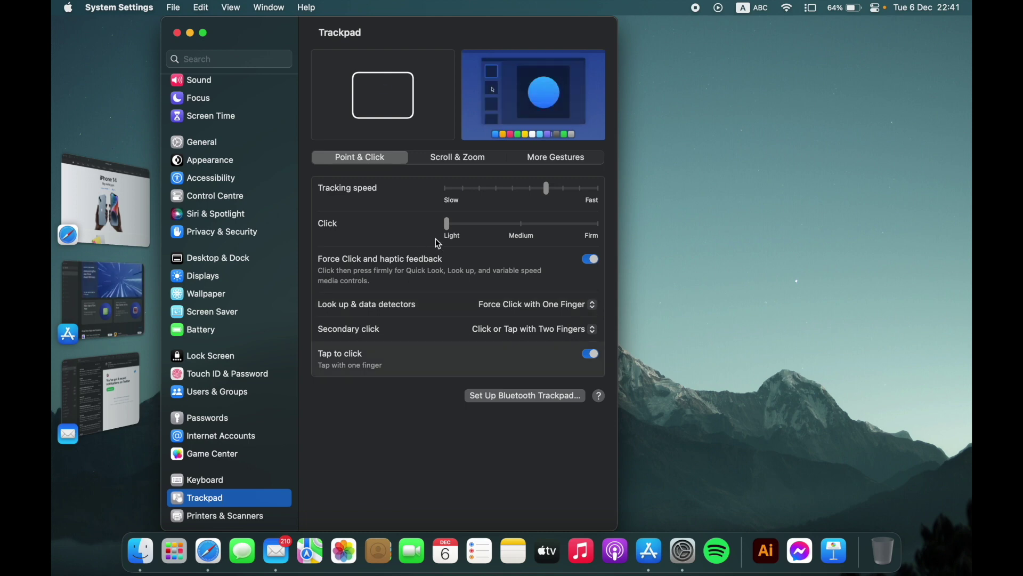
pyautogui.click(468, 158)
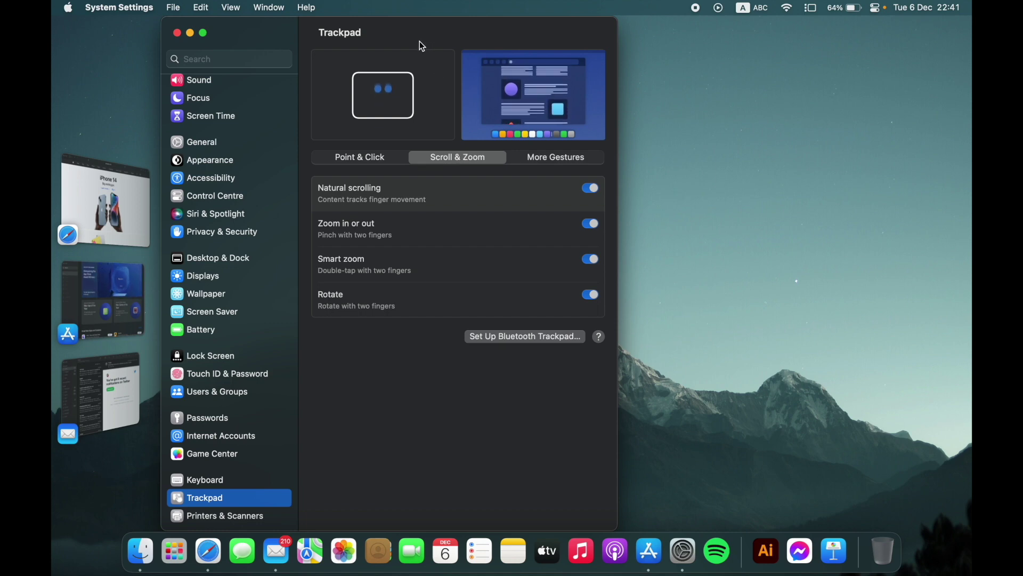
pyautogui.moveTo(419, 44); pyautogui.dragTo(585, 64)
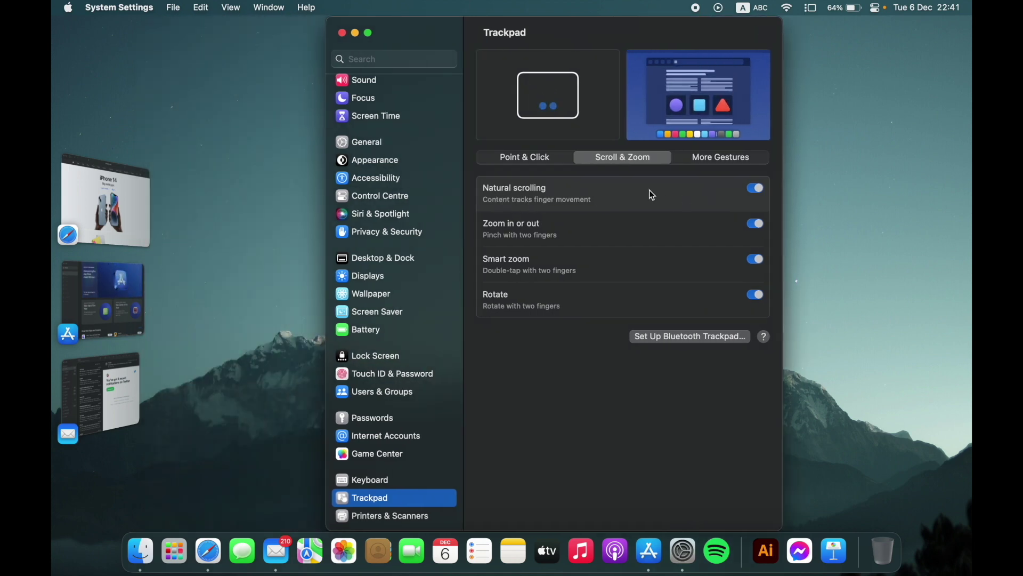
pyautogui.click(757, 190)
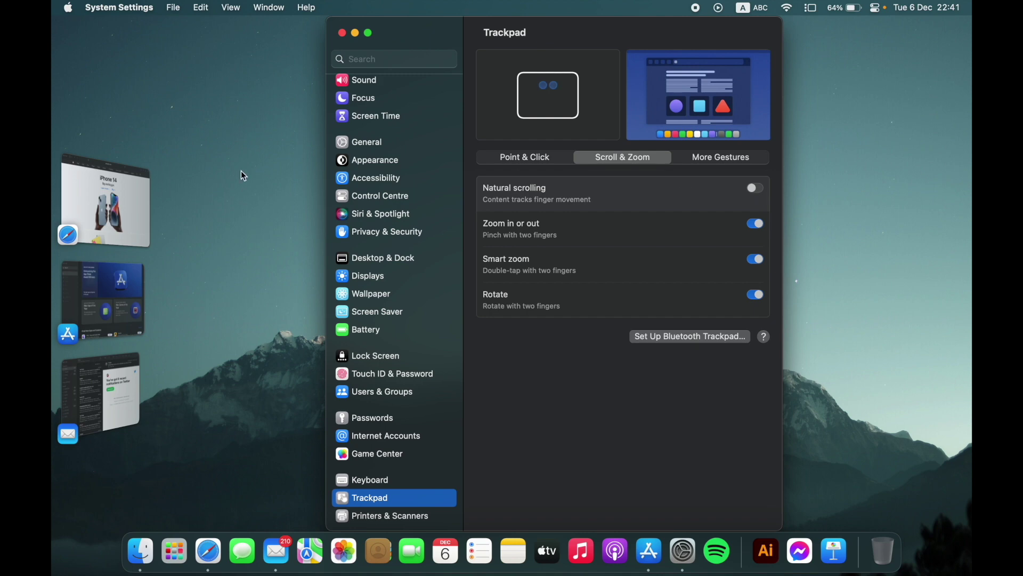
# Step: Return to the Apple page in Safari in full screen and test the changed scroll direction
pyautogui.click(107, 202)
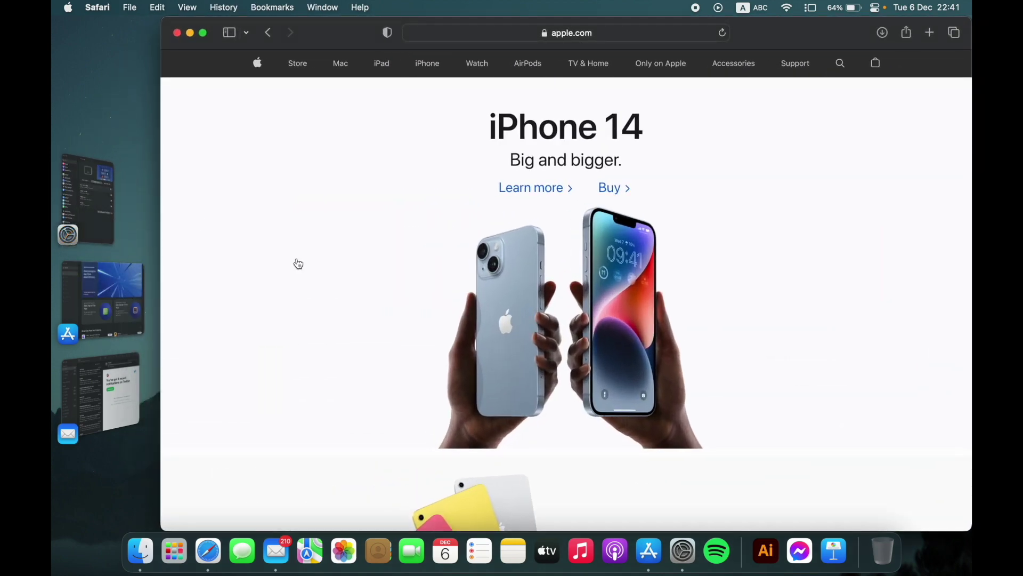
pyautogui.click(203, 33)
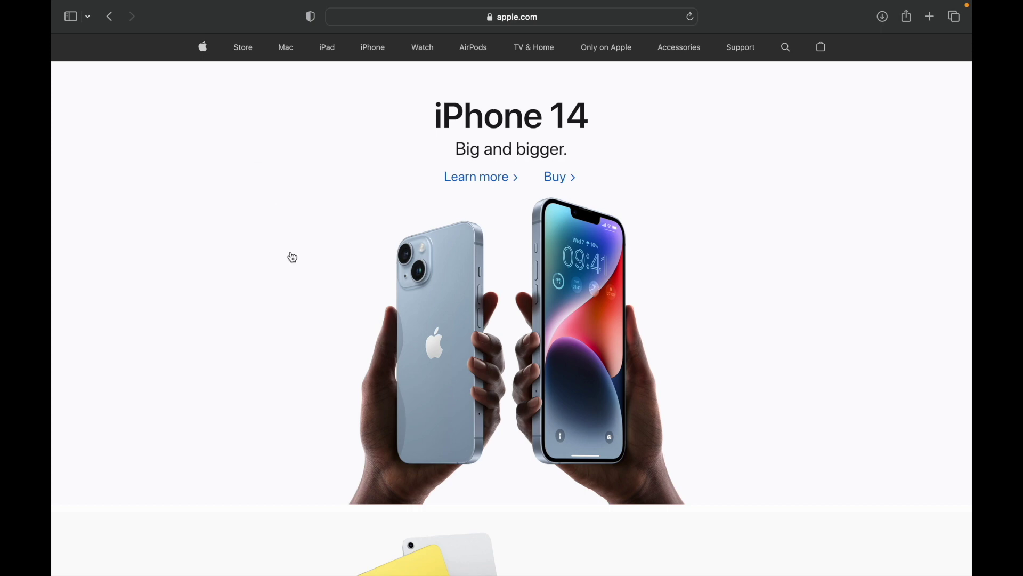
pyautogui.scroll(-10, 330, 327)
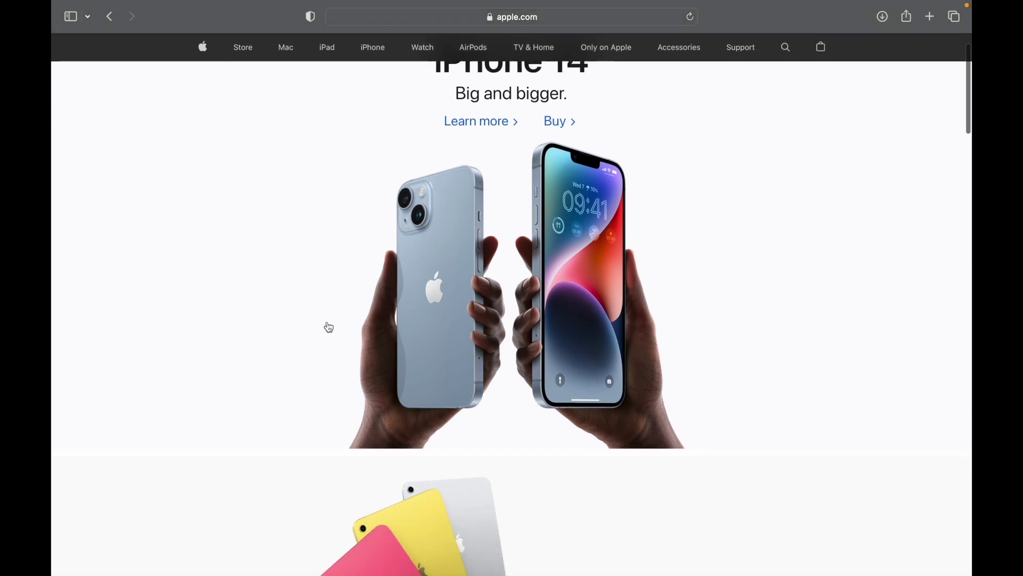
pyautogui.scroll(-2, 329, 328)
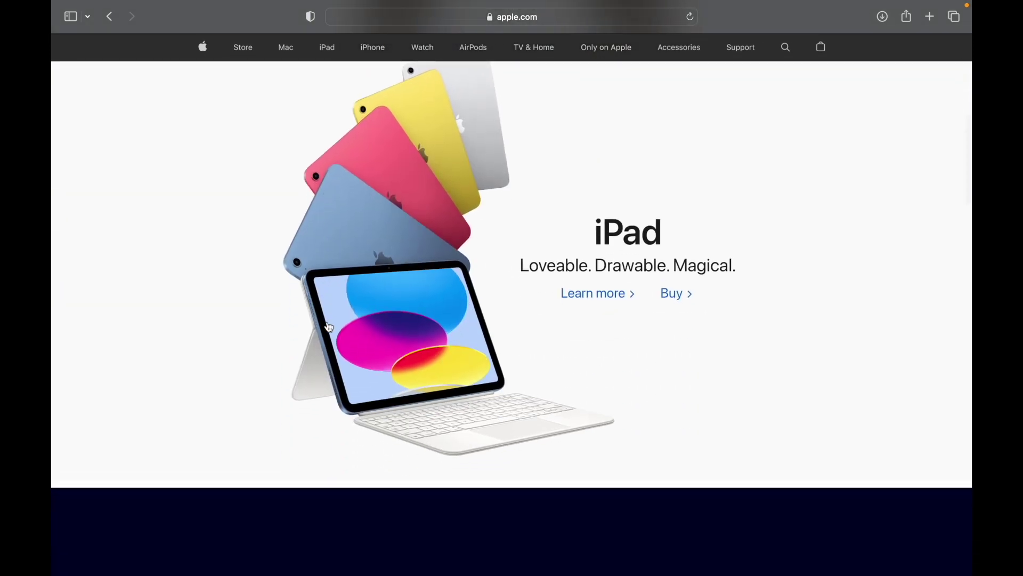
pyautogui.scroll(-10, 329, 327)
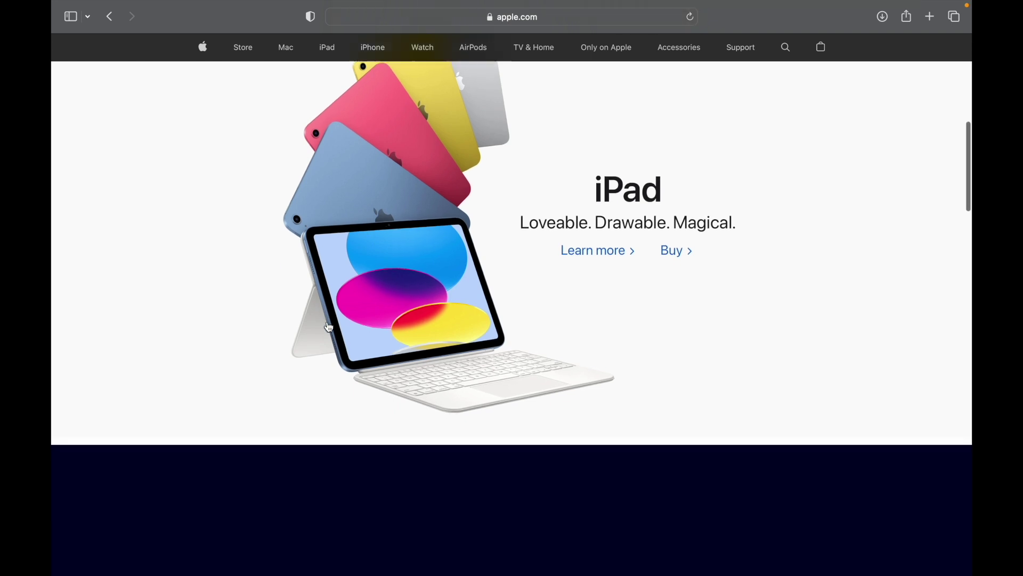
# Step: Test the reversed scrolling down and up the apple.com page, minimise Safari, and return to the System Settings window
pyautogui.scroll(-10, 330, 327)
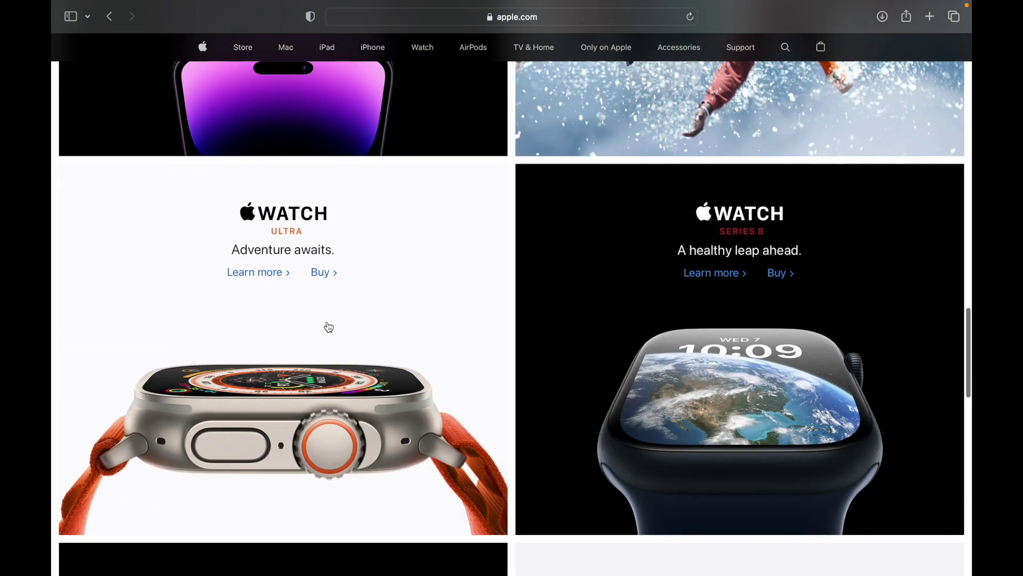
pyautogui.scroll(15, 329, 327)
pyautogui.scroll(-10, 330, 327)
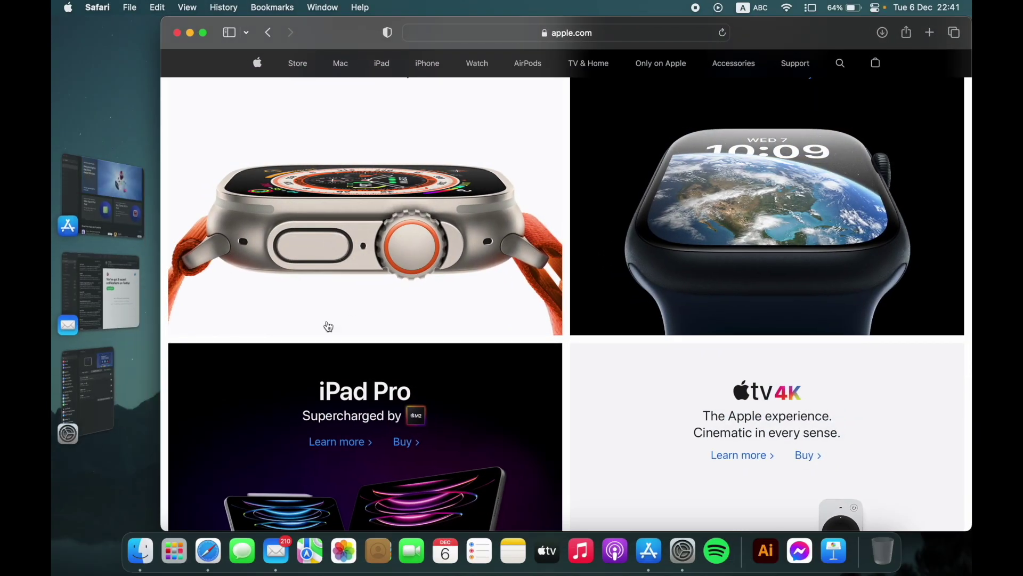
pyautogui.click(191, 34)
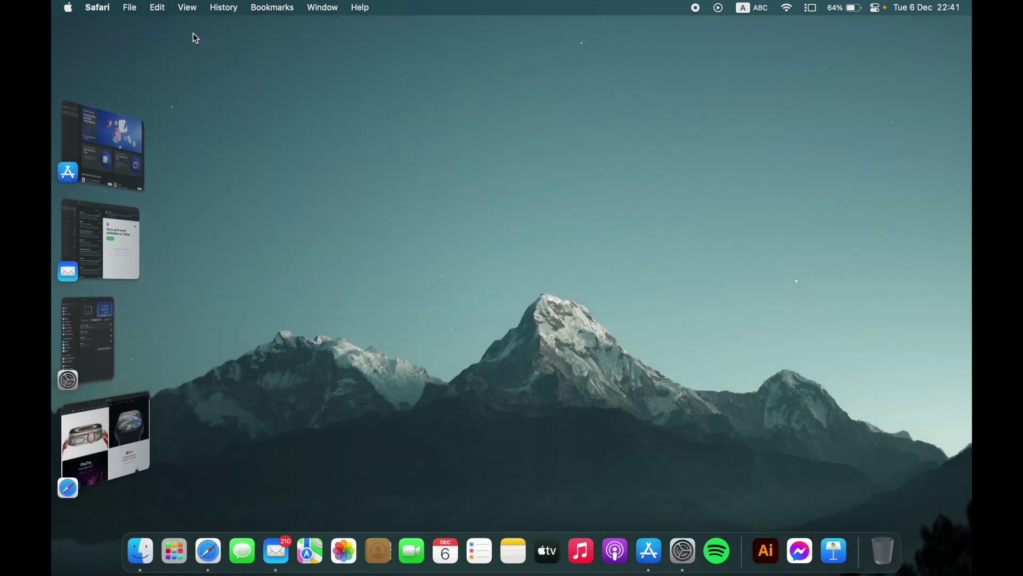
pyautogui.click(106, 331)
pyautogui.moveTo(536, 253)
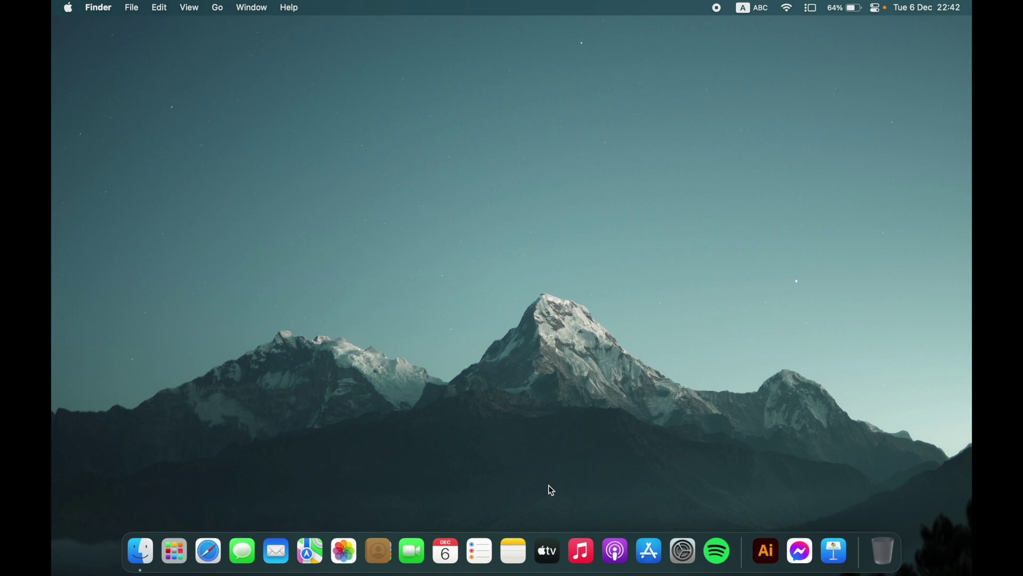
# Step: Open Safari, expand its start-page window to full screen, and restore it to a normal window
pyautogui.click(207, 528)
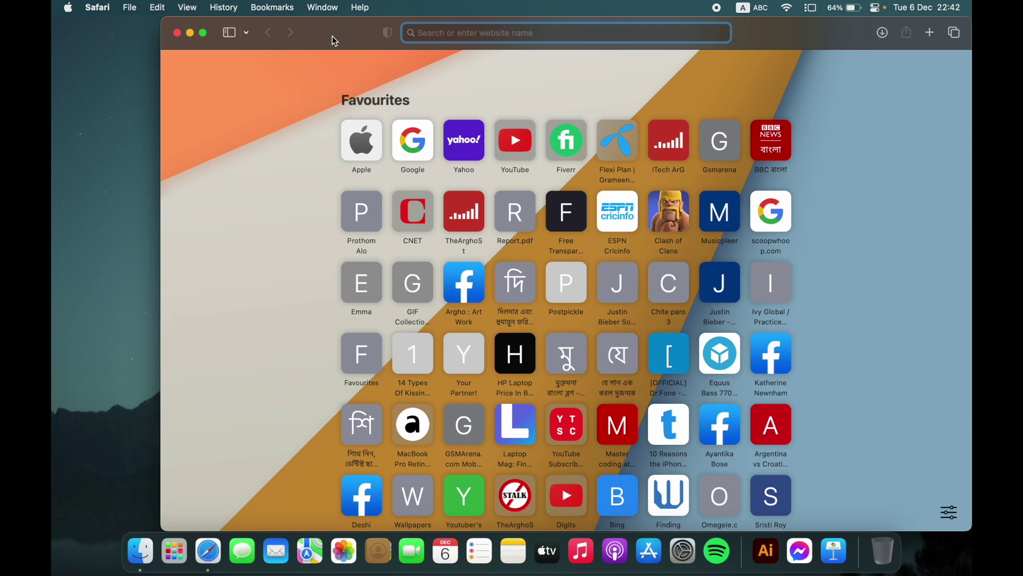
pyautogui.click(204, 33)
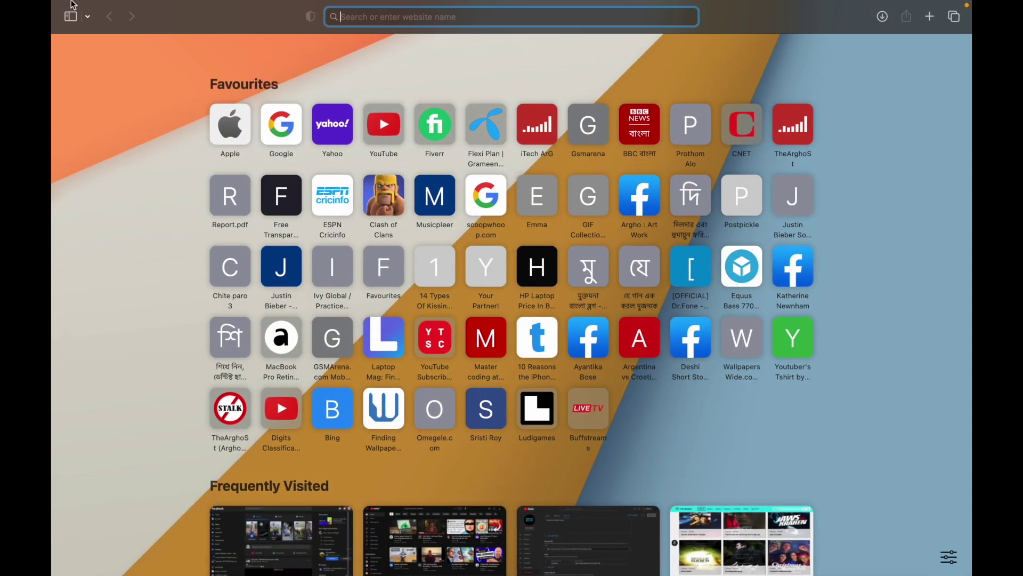
pyautogui.click(96, 33)
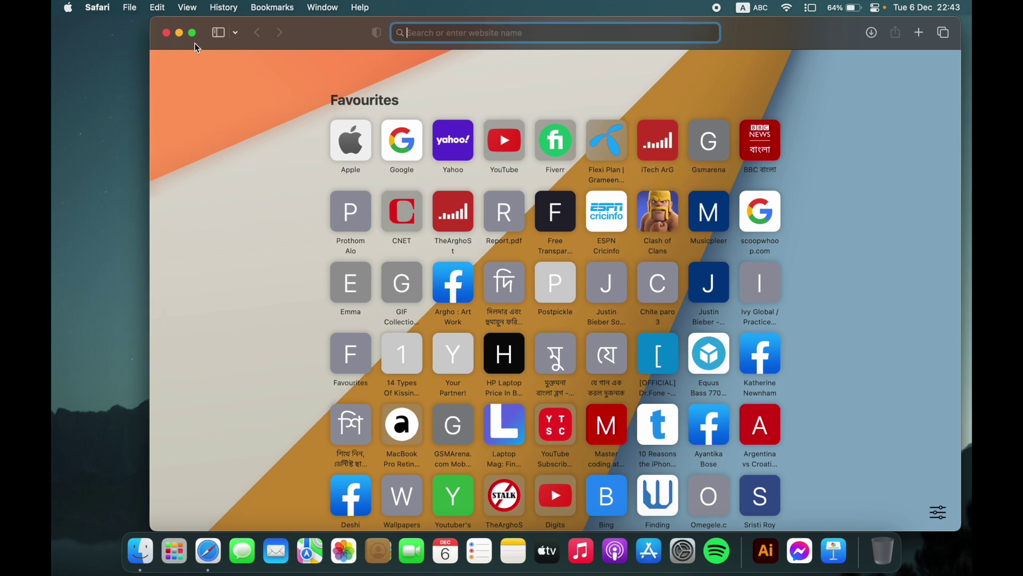
# Step: Open a new Safari tab, detach it into its own window, and move that window aside
pyautogui.click(919, 33)
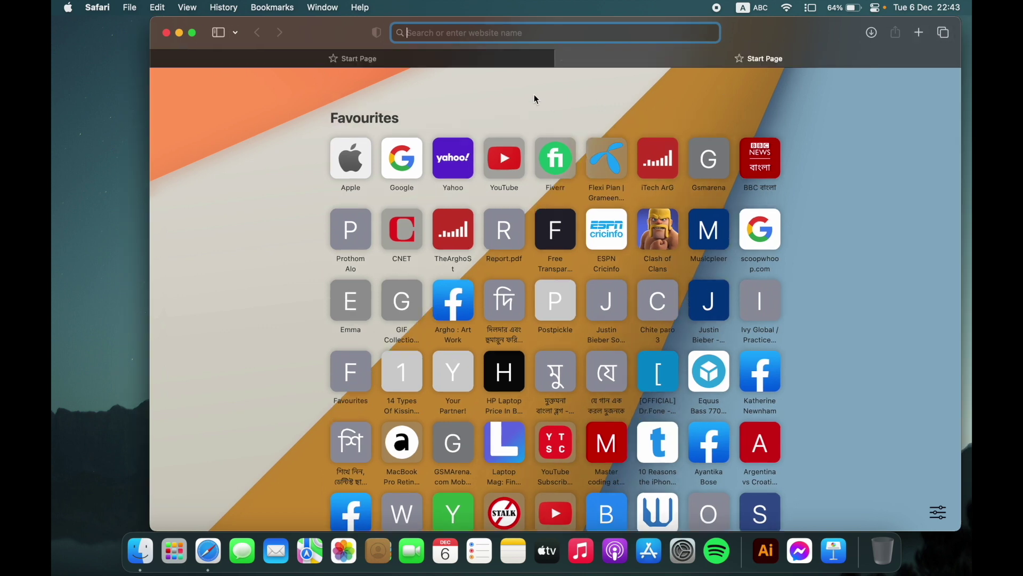
pyautogui.moveTo(585, 60); pyautogui.dragTo(521, 183)
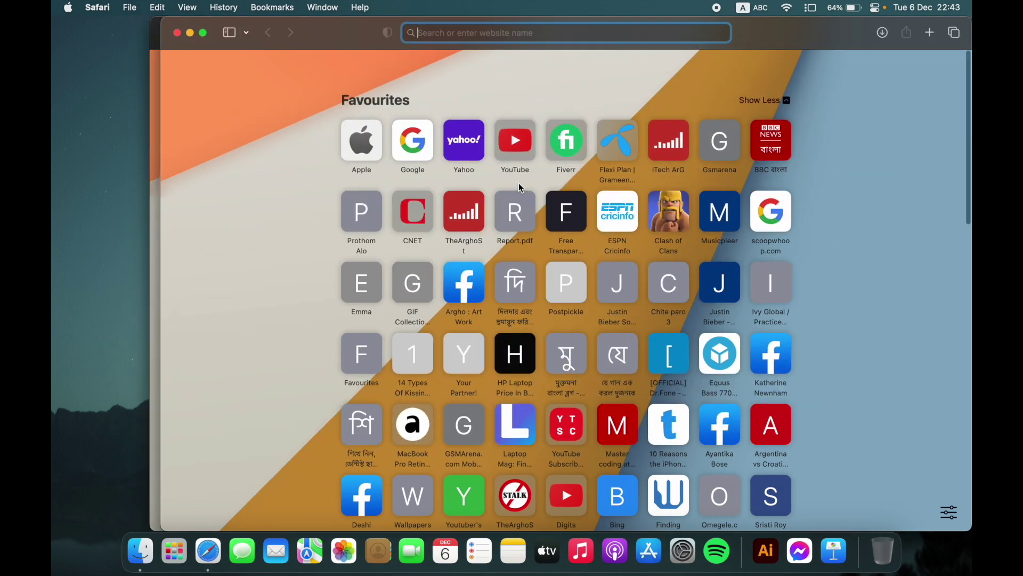
pyautogui.moveTo(360, 36); pyautogui.dragTo(489, 42)
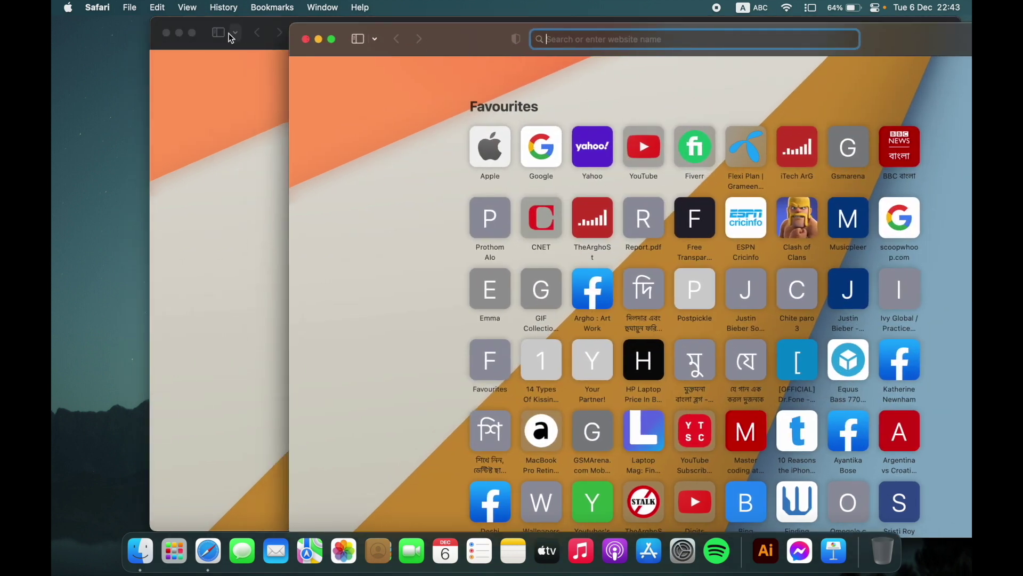
# Step: Try tiling the rear Safari window to the left of the screen, and leave the split view
pyautogui.click(195, 35)
pyautogui.moveTo(196, 36)
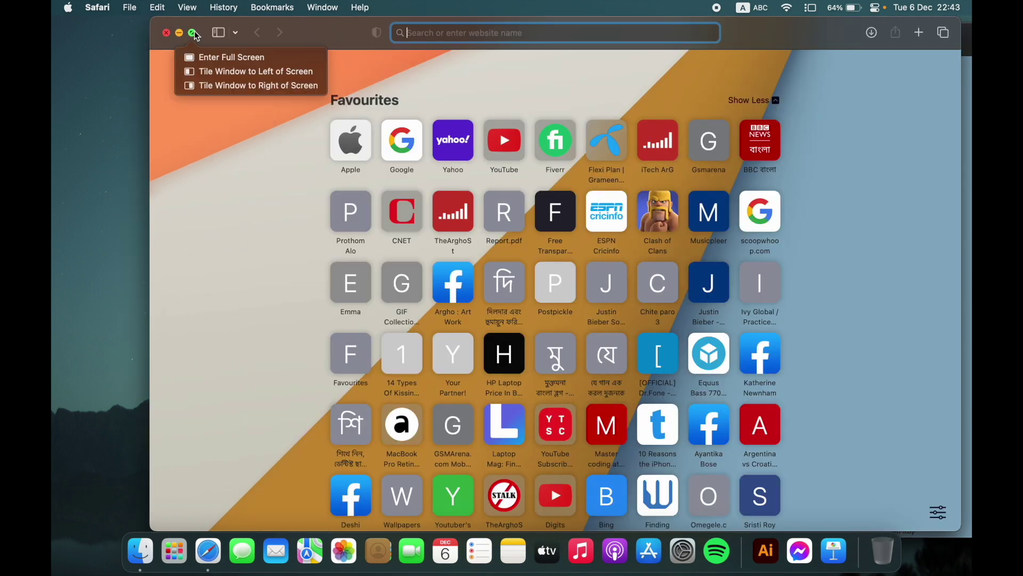
pyautogui.click(194, 77)
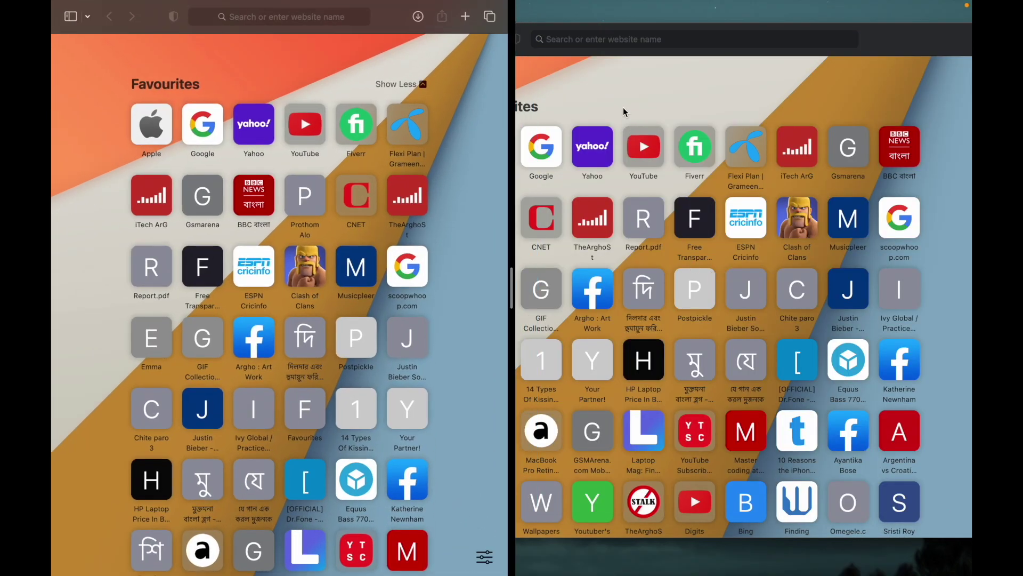
pyautogui.press('ctrl+super+f')
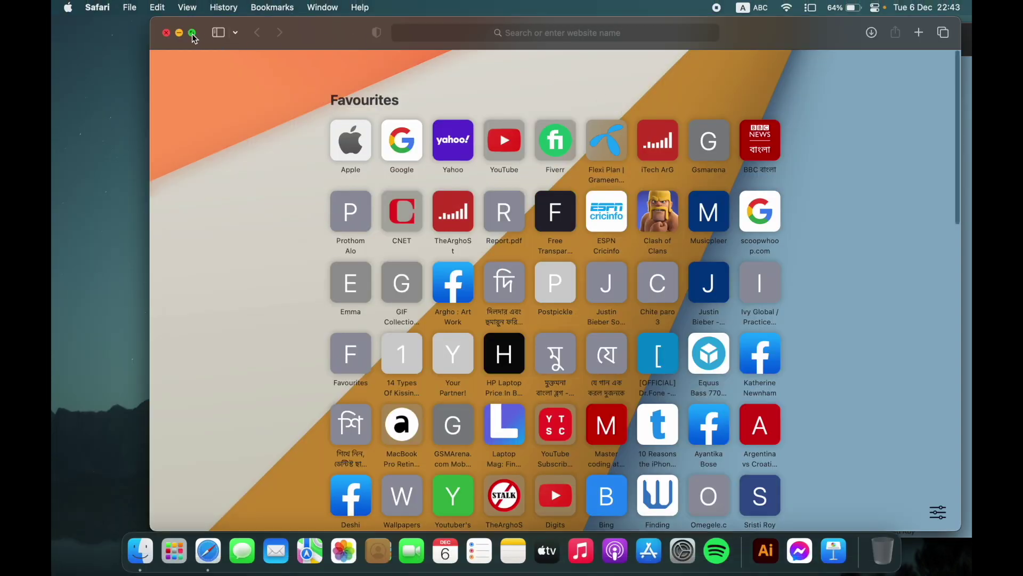
# Step: Tile the Safari window to the right of the screen and fill the other half with the second Start Page window
pyautogui.moveTo(193, 33)
pyautogui.click(212, 85)
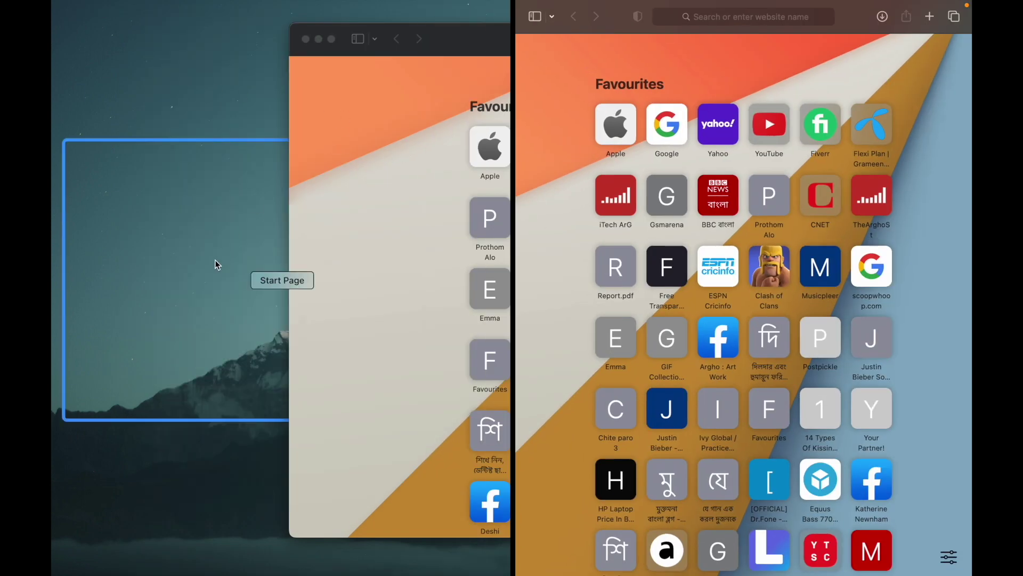
pyautogui.click(281, 277)
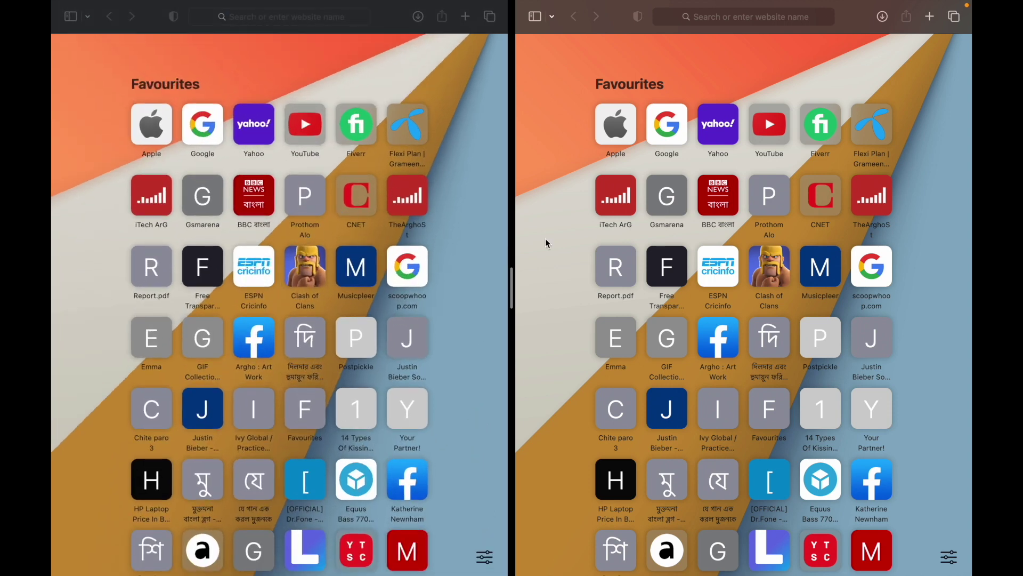
# Step: Load the Apple site from the favourites in the right-tiled Safari window and widen that window slightly
pyautogui.click(616, 128)
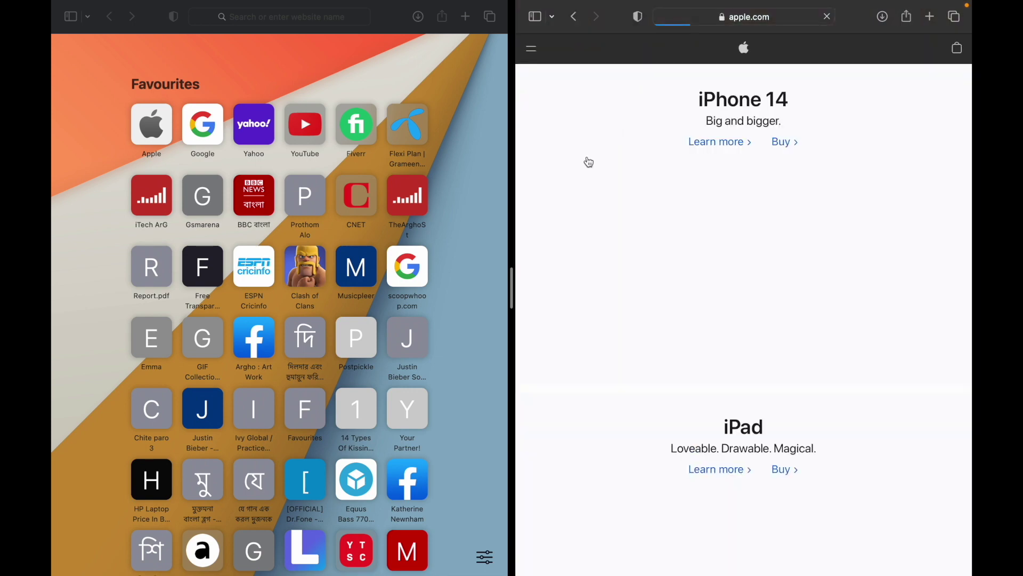
pyautogui.scroll(-8, 660, 275)
pyautogui.scroll(10, 660, 275)
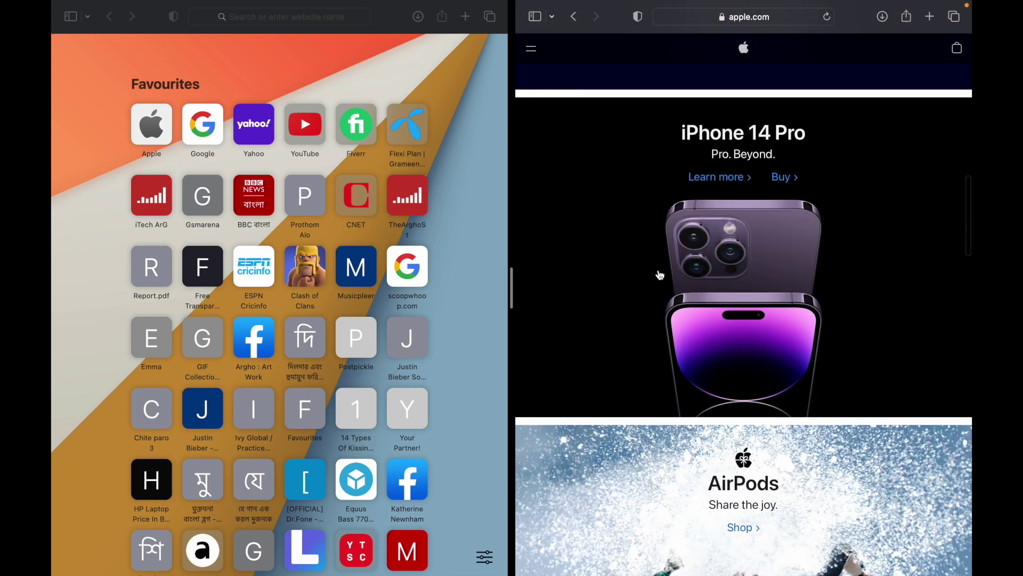
pyautogui.moveTo(510, 278); pyautogui.dragTo(503, 279)
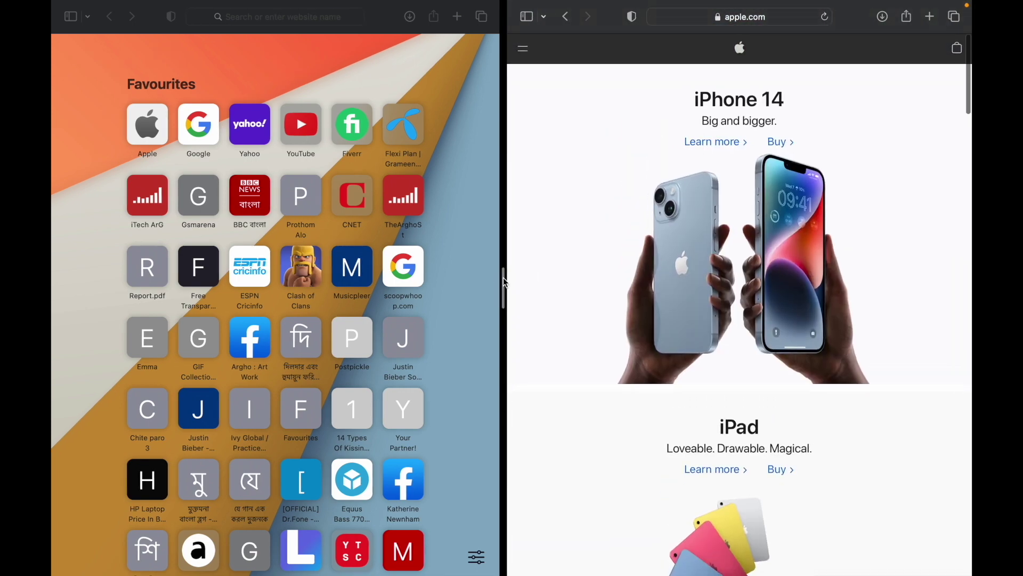
# Step: End the split view, restoring the start-page and Apple windows to the desktop and moving the start-page window aside
pyautogui.moveTo(124, 16)
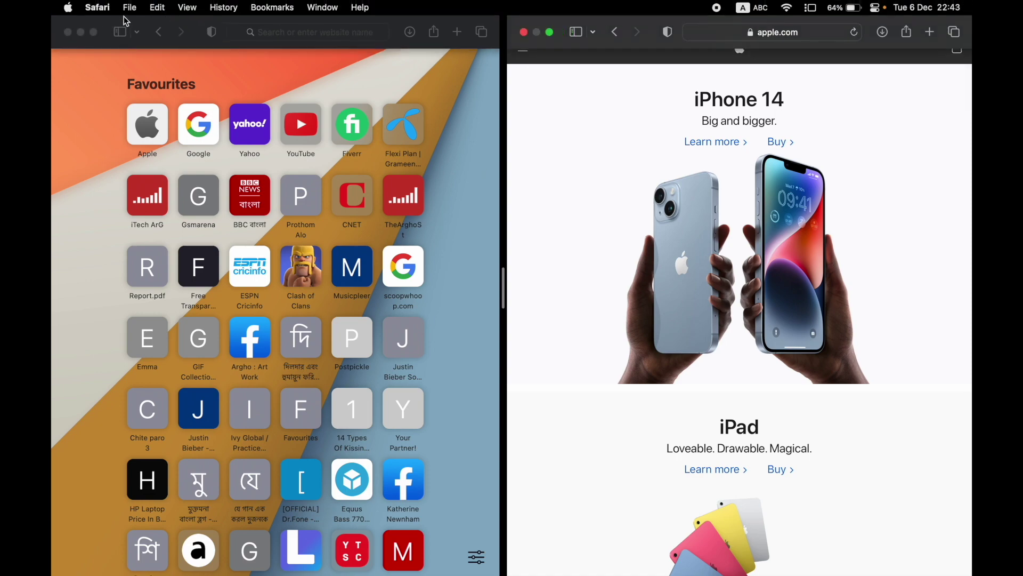
pyautogui.click(94, 32)
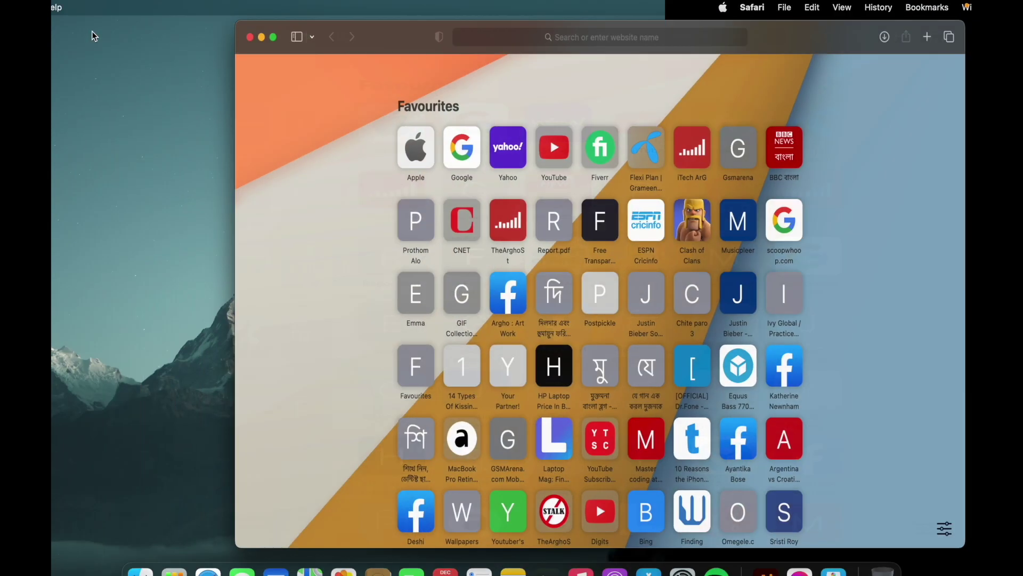
pyautogui.moveTo(335, 44); pyautogui.dragTo(225, 88)
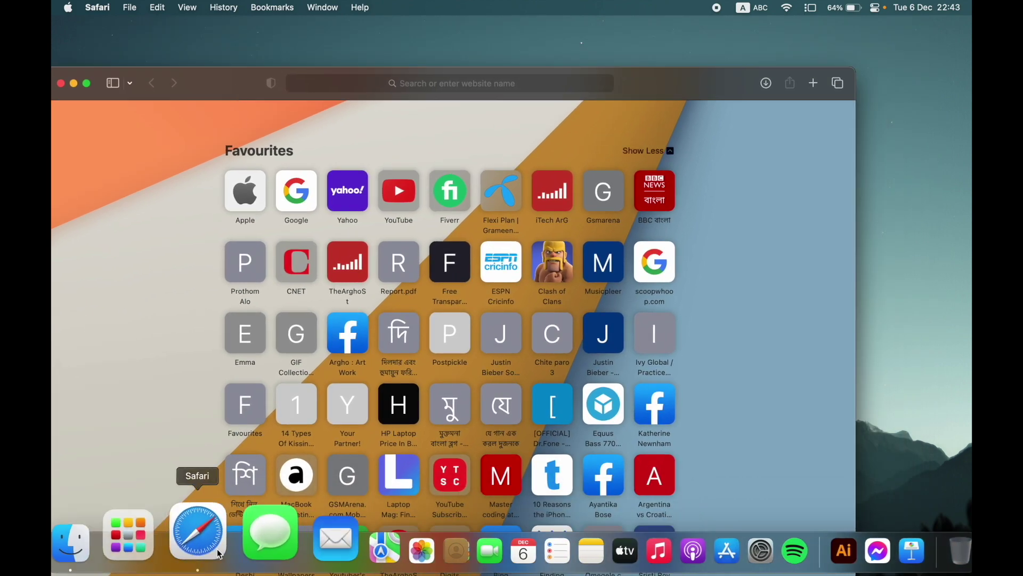
pyautogui.click(199, 533)
pyautogui.moveTo(219, 4)
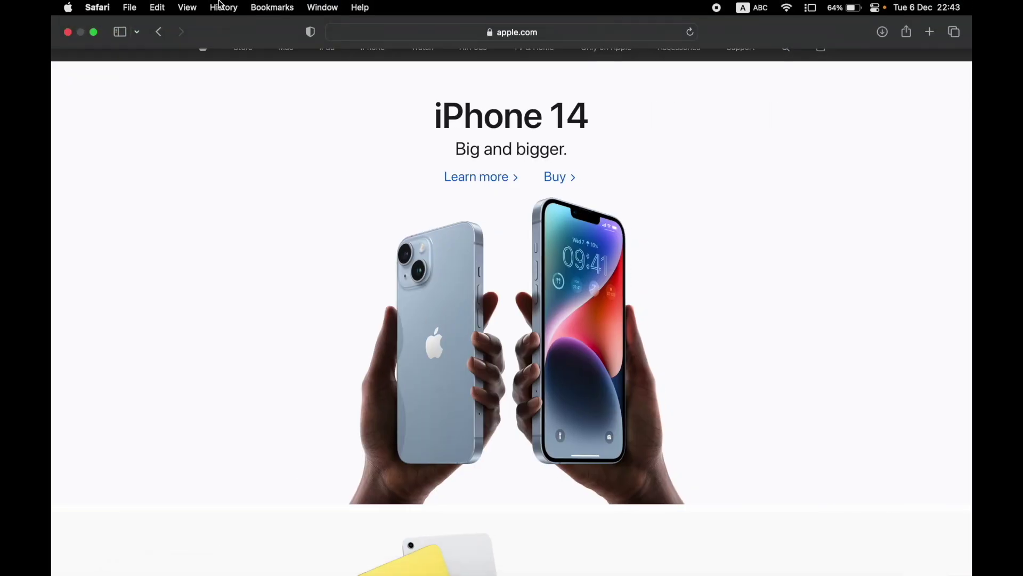
pyautogui.click(94, 33)
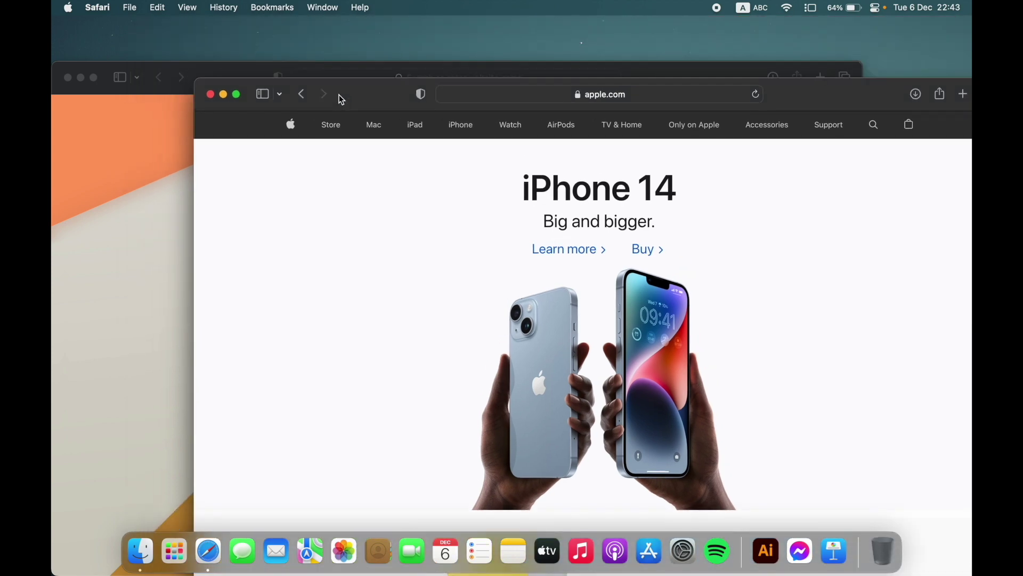
pyautogui.click(330, 5)
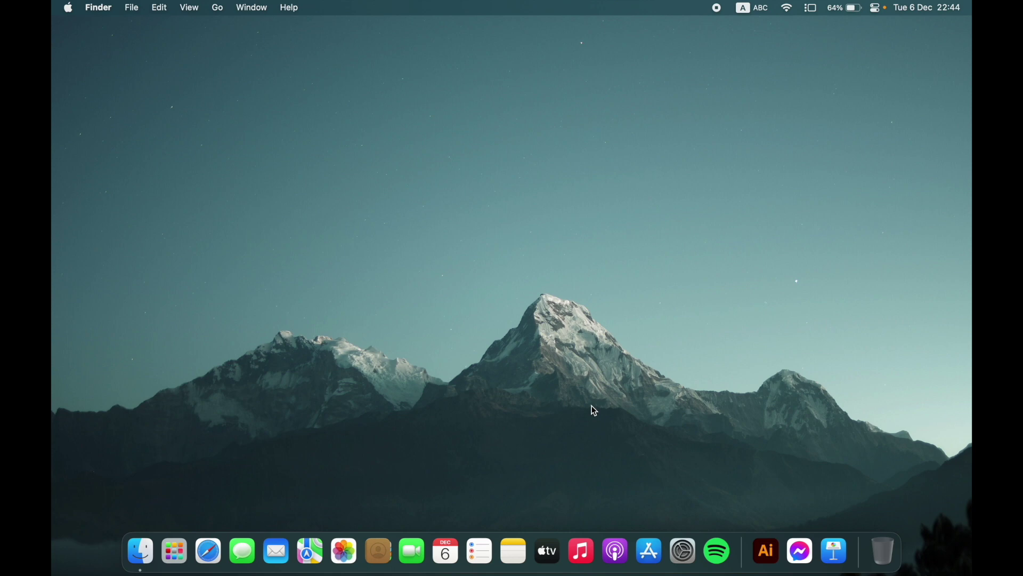
pyautogui.click(67, 6)
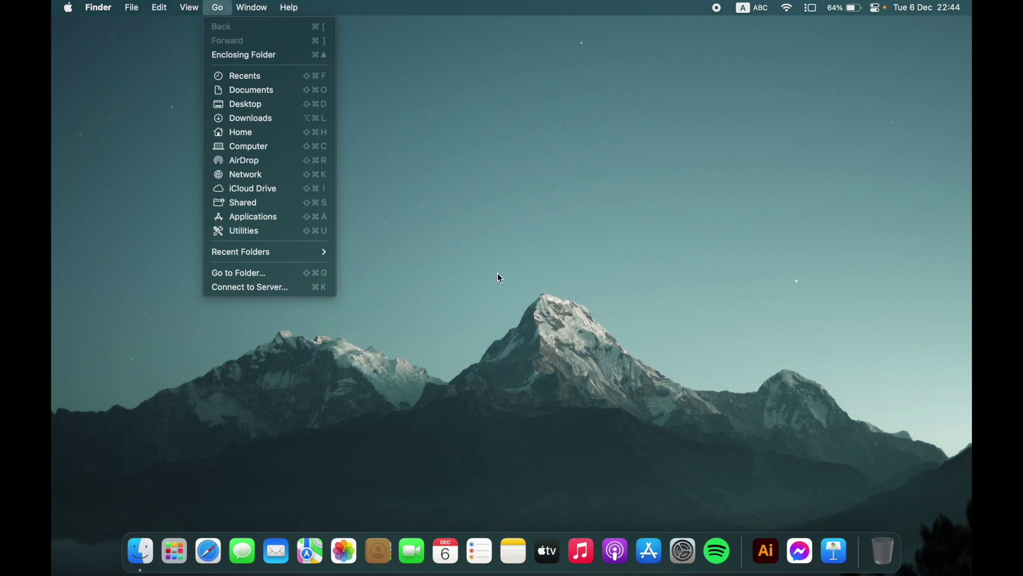
pyautogui.click(515, 233)
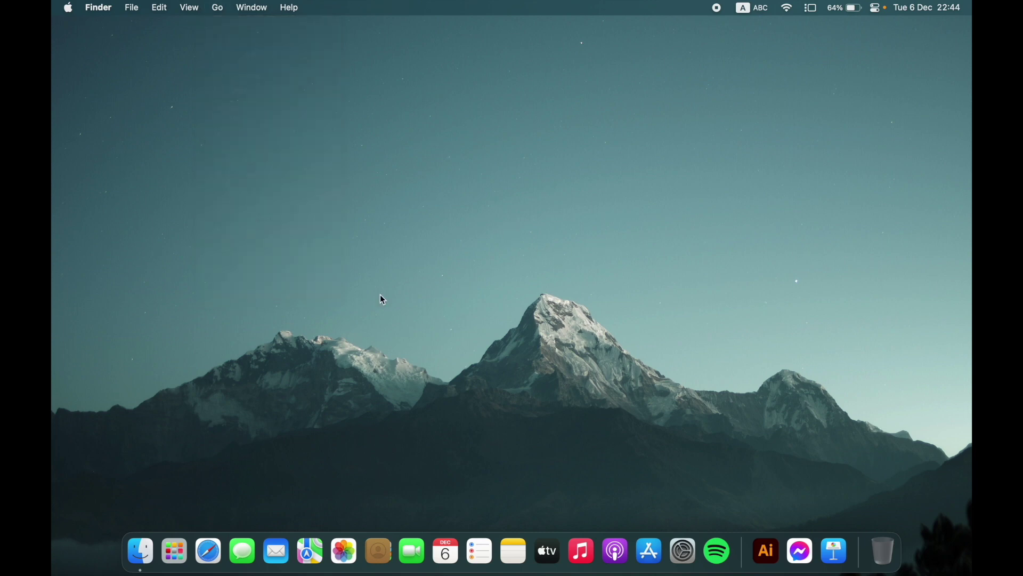
# Step: Open a Finder window in full screen and browse the AirDrop, Recents and Applications locations
pyautogui.click(150, 554)
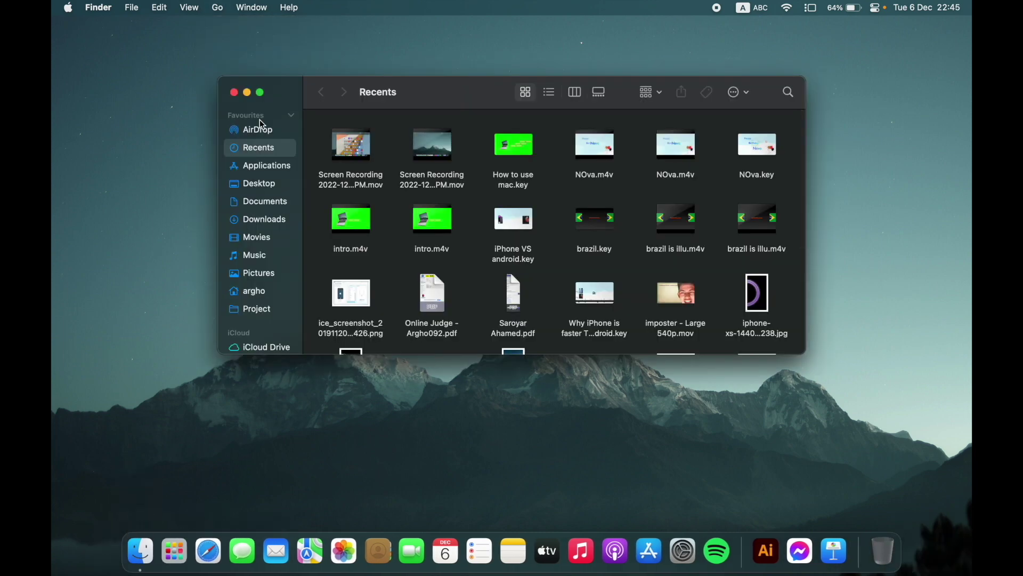
pyautogui.click(261, 91)
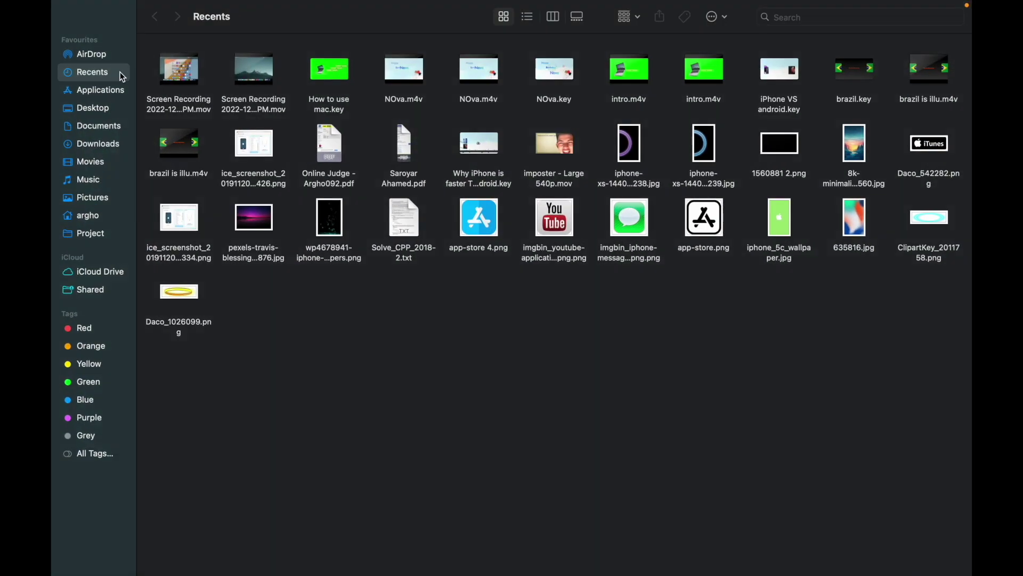
pyautogui.click(105, 62)
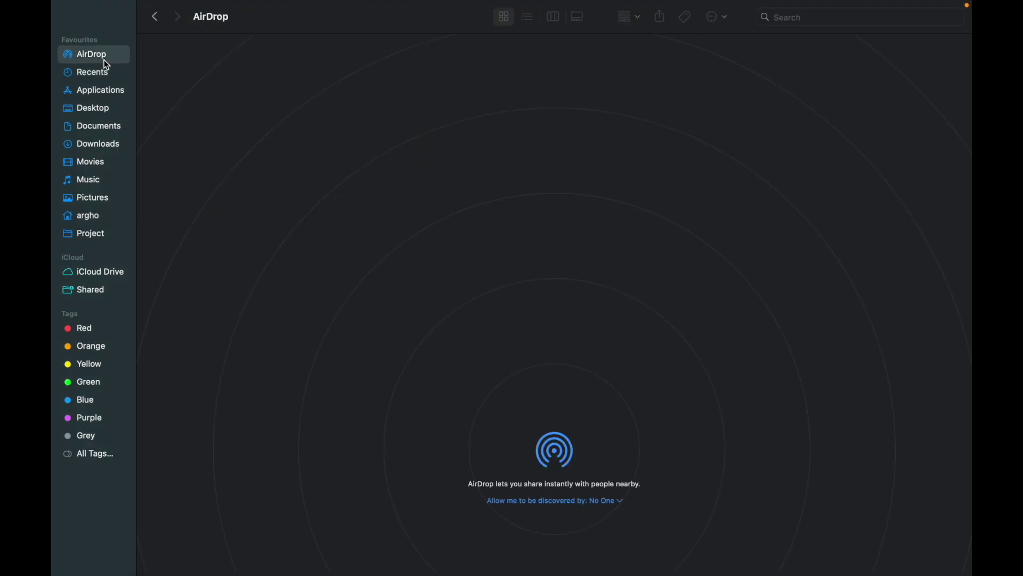
pyautogui.click(96, 75)
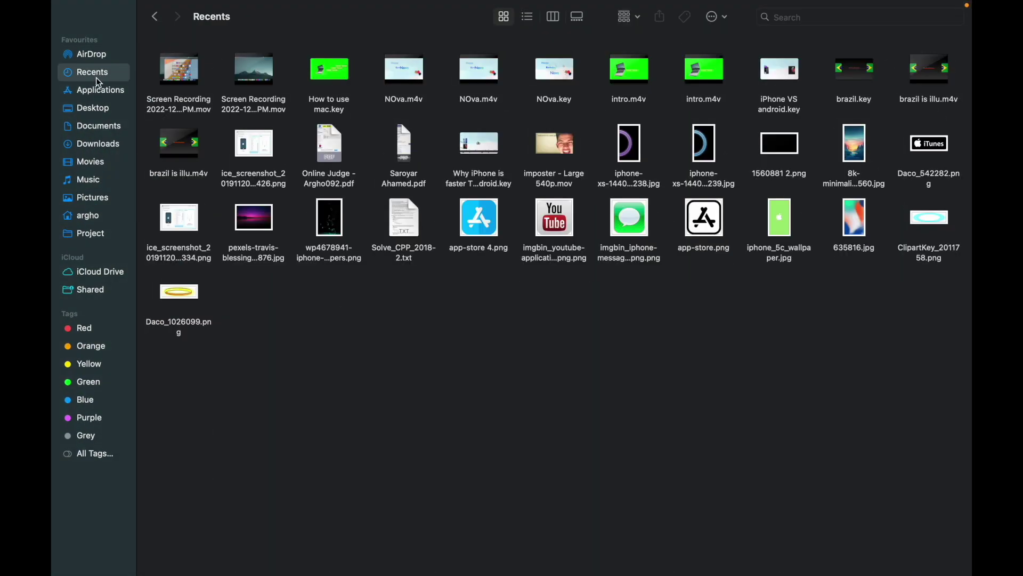
pyautogui.click(98, 87)
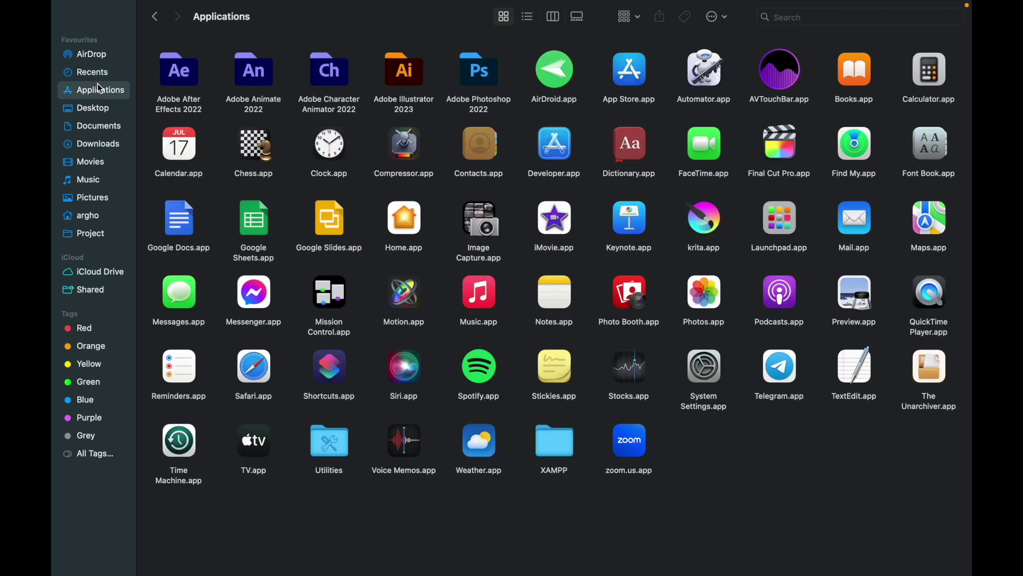
# Step: Look through the Desktop, Documents, Downloads, Movies, Music, Pictures and home folders in Finder
pyautogui.click(91, 106)
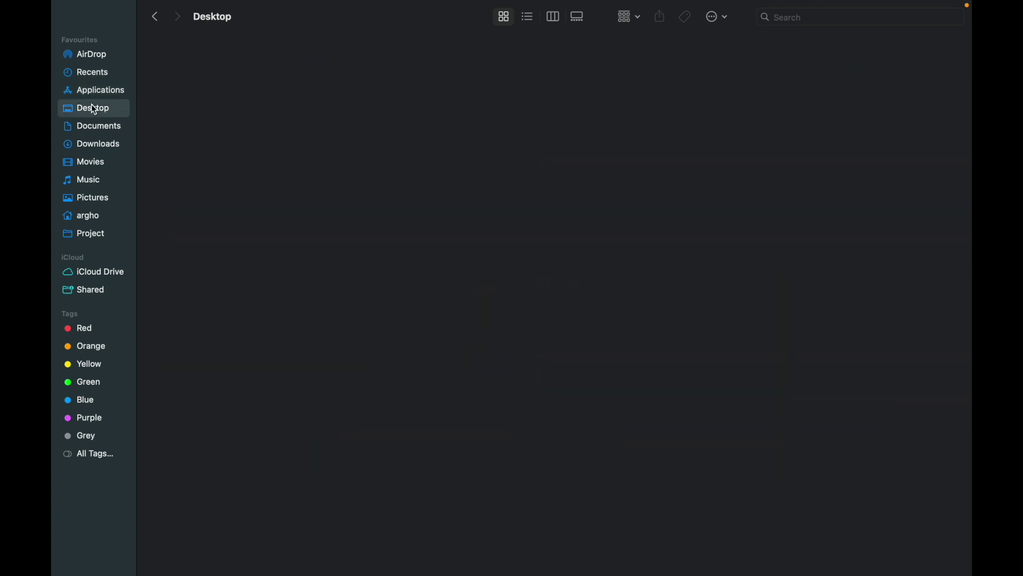
pyautogui.click(89, 127)
pyautogui.click(94, 145)
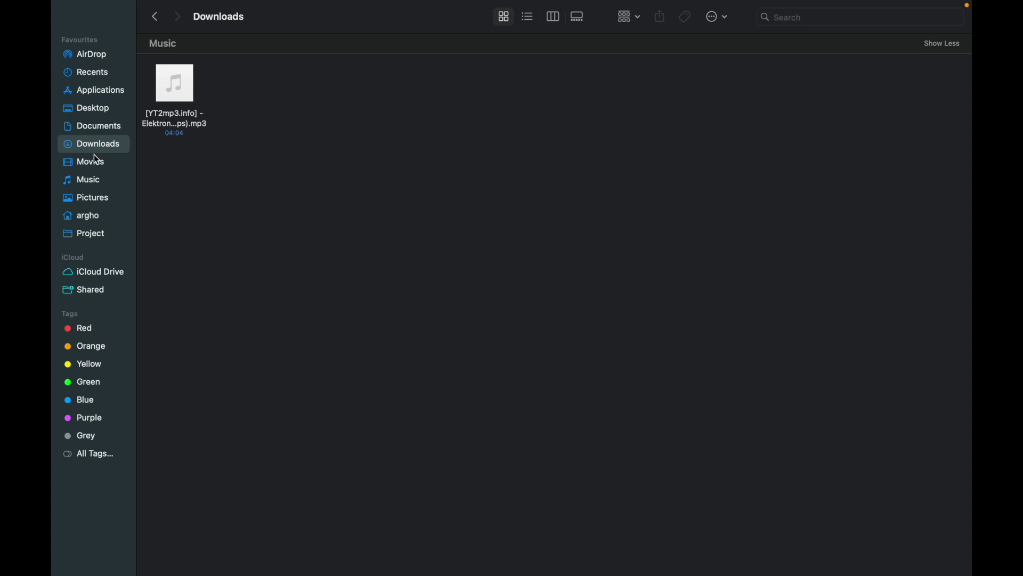
pyautogui.click(98, 166)
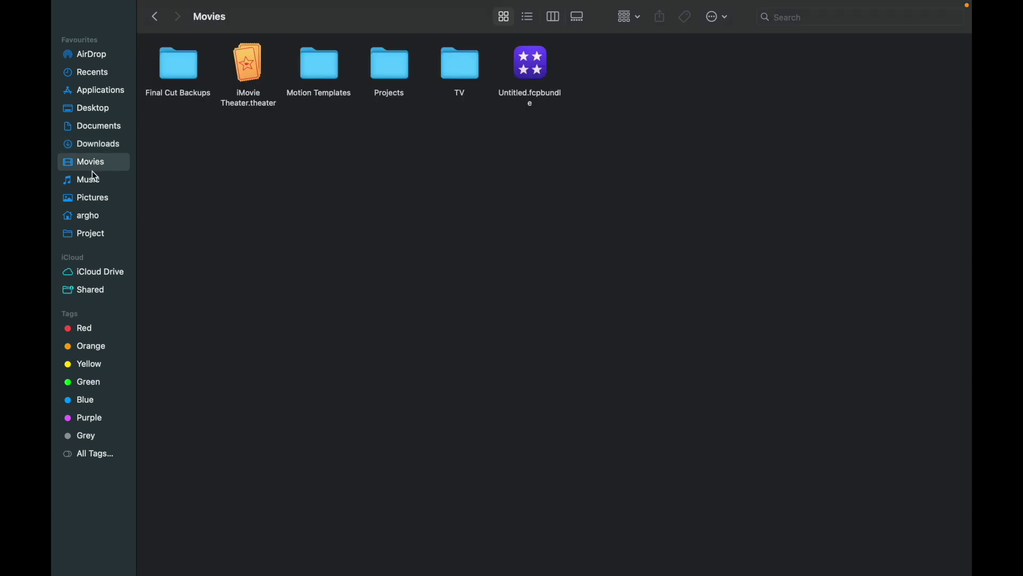
pyautogui.click(92, 173)
pyautogui.click(91, 199)
pyautogui.click(95, 219)
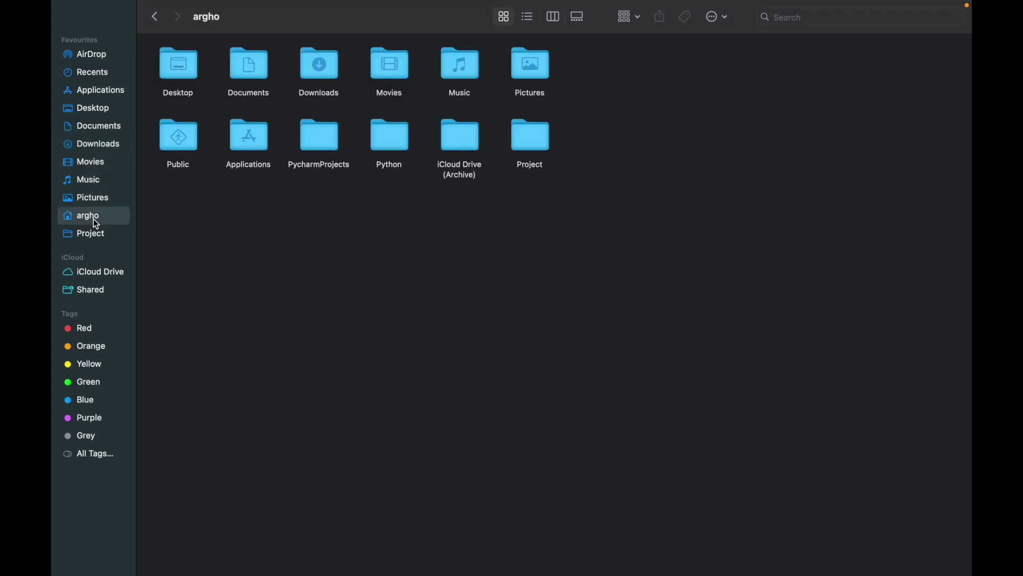
# Step: View the Project folder and the home folder in Finder, and leave the full-screen window for the desktop
pyautogui.click(99, 237)
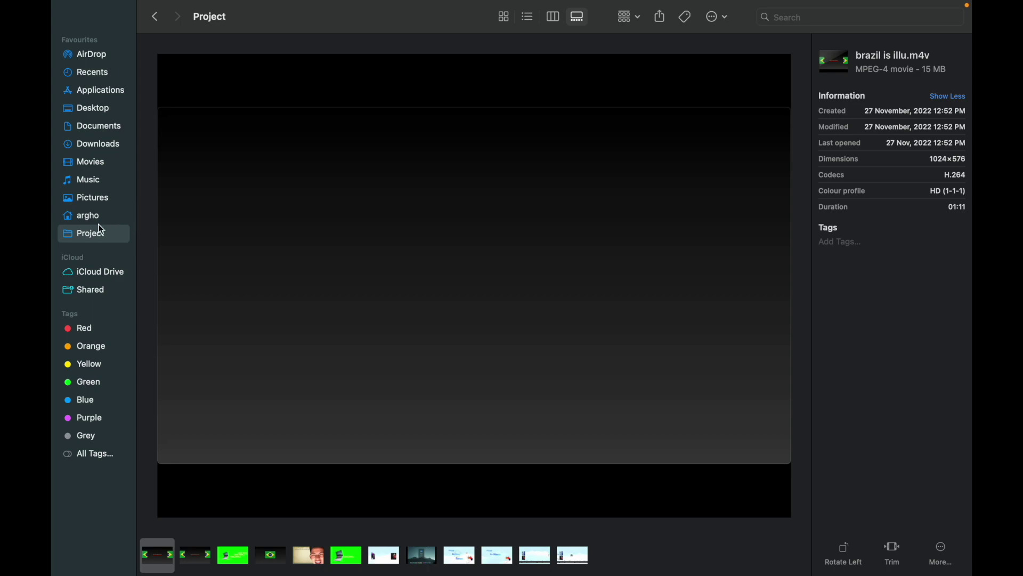
pyautogui.click(87, 220)
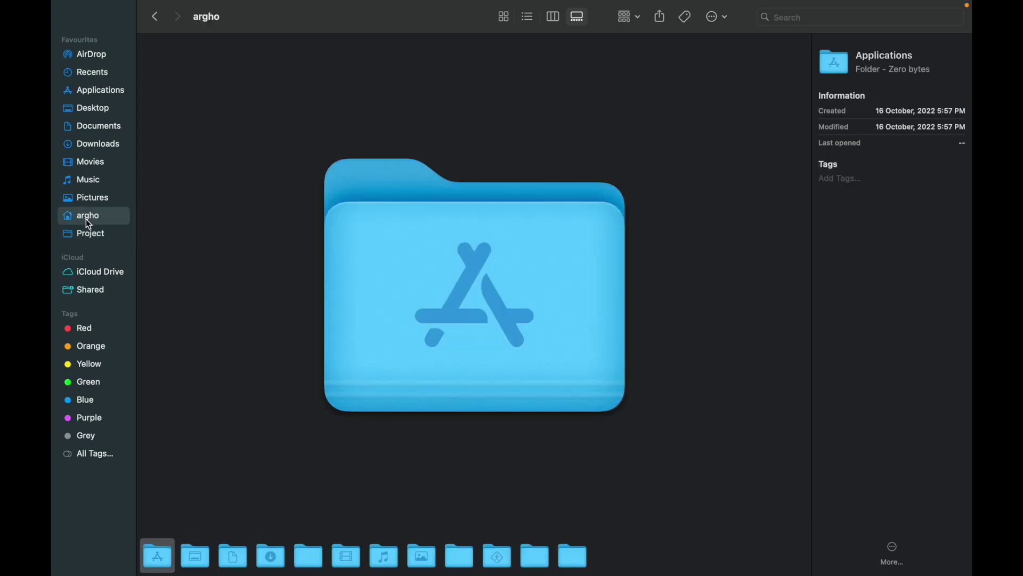
pyautogui.moveTo(150, 3)
pyautogui.click(95, 33)
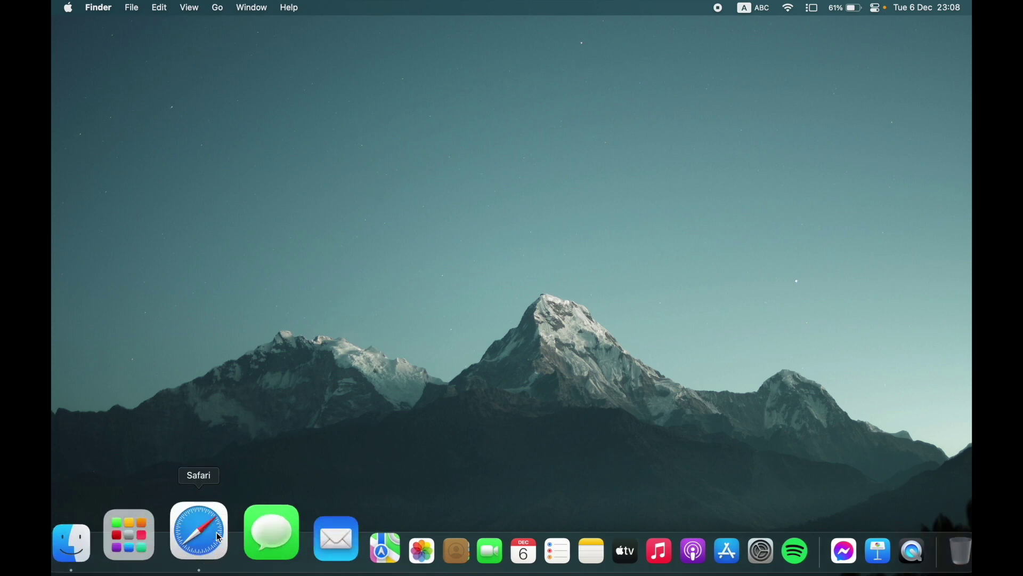
# Step: Open Safari's start-page window and set it aside to reveal the desktop
pyautogui.click(208, 549)
pyautogui.click(202, 34)
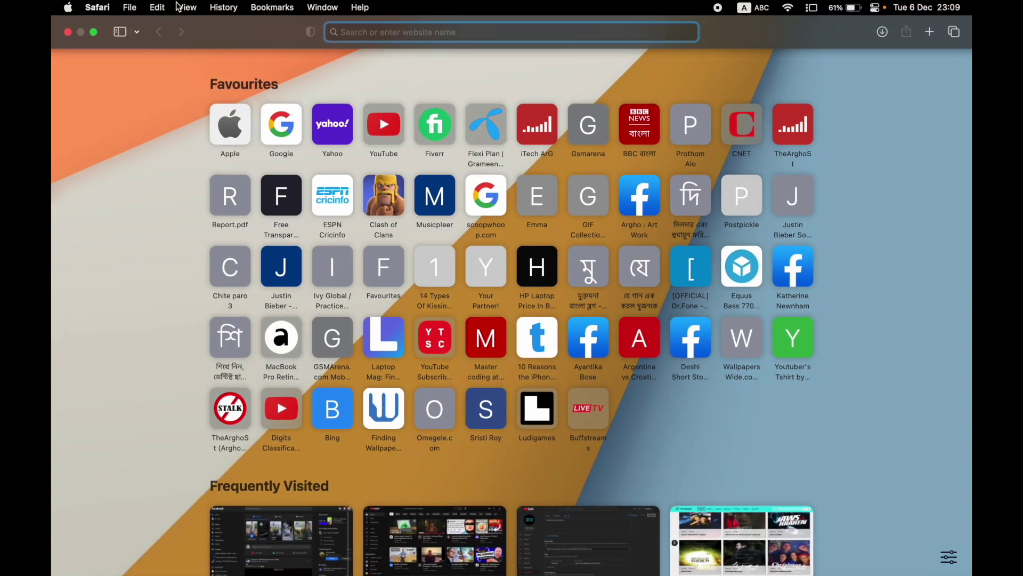
pyautogui.click(94, 32)
pyautogui.click(191, 33)
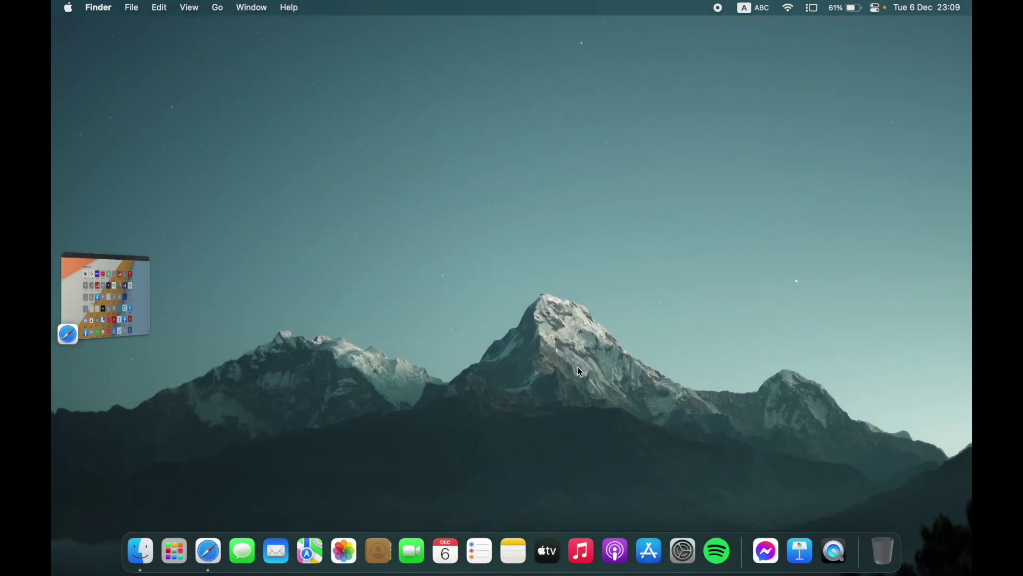
# Step: Open Spotify, look through its Playback and Window commands and the Apple menu, and set its window aside
pyautogui.click(720, 548)
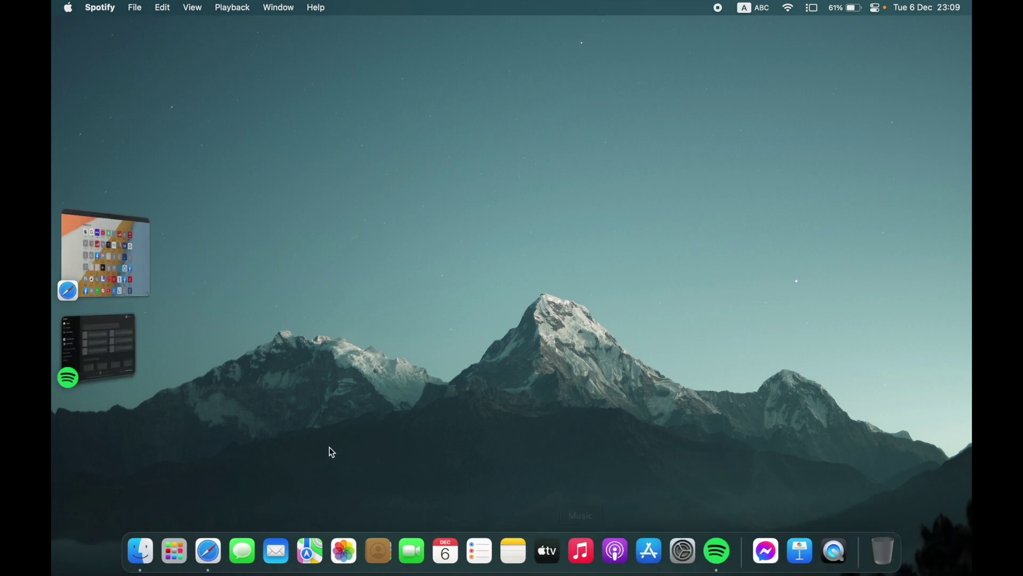
pyautogui.click(110, 342)
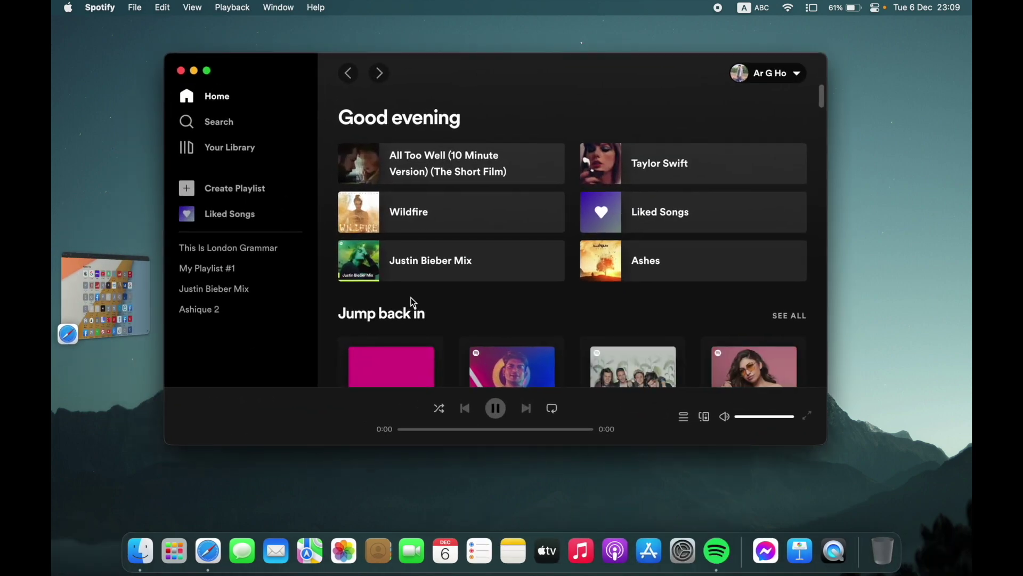
pyautogui.click(230, 7)
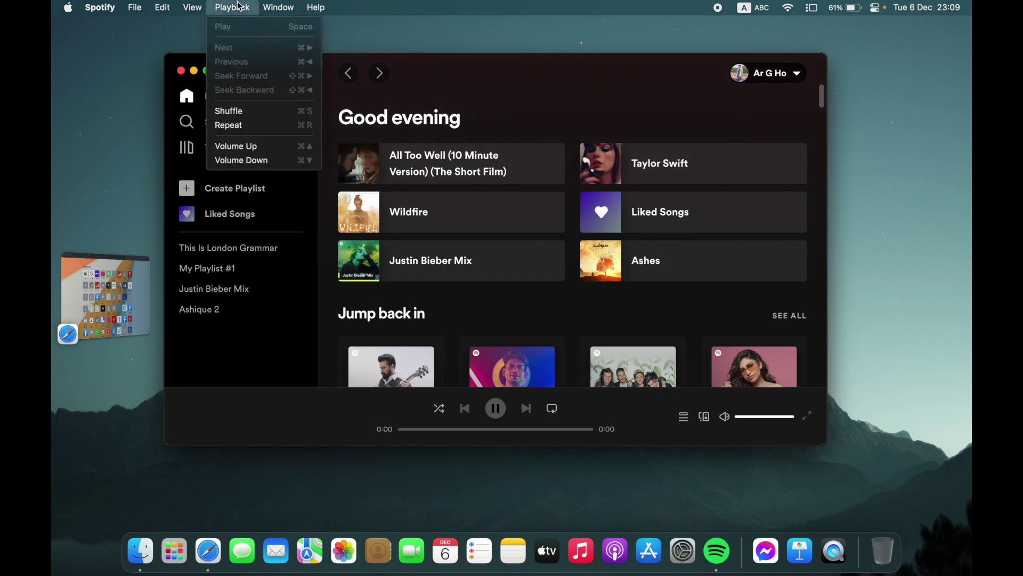
pyautogui.moveTo(278, 22)
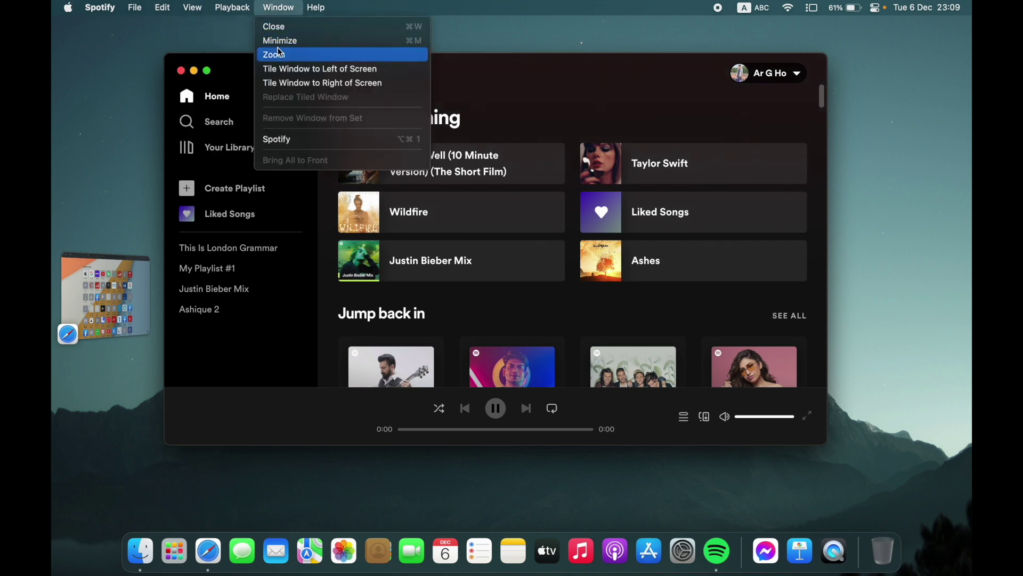
pyautogui.moveTo(251, 10)
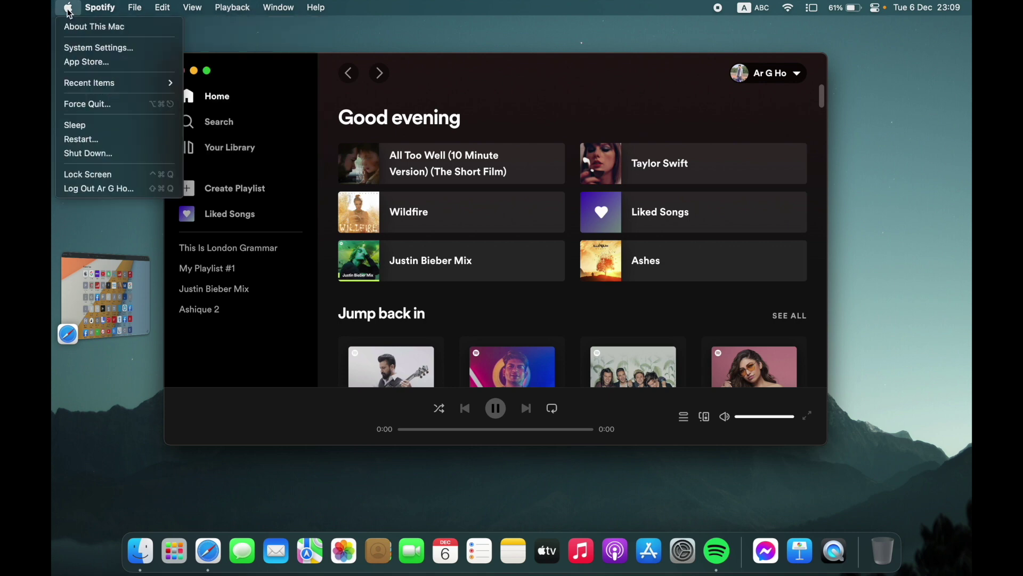
pyautogui.click(131, 82)
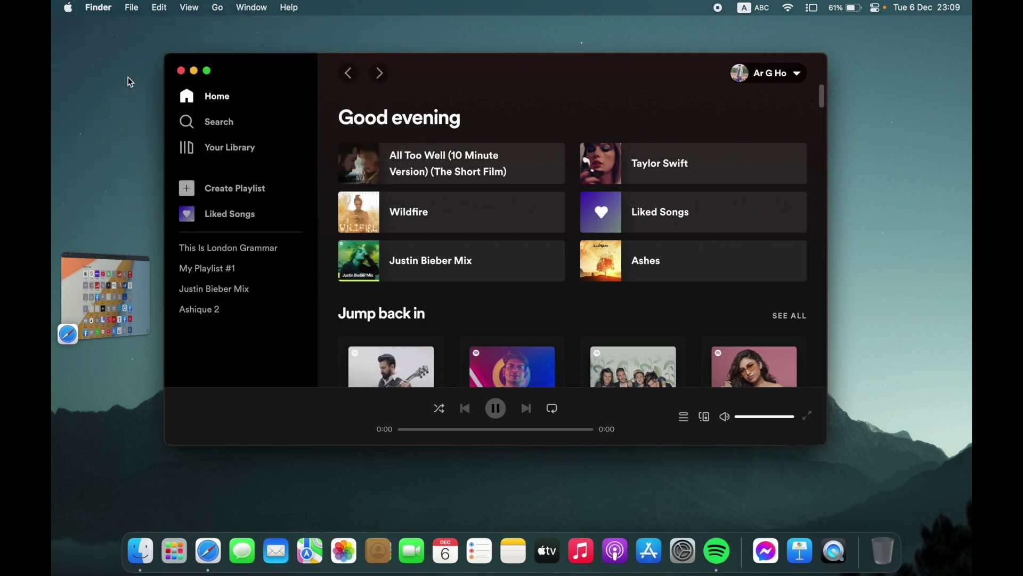
pyautogui.click(194, 71)
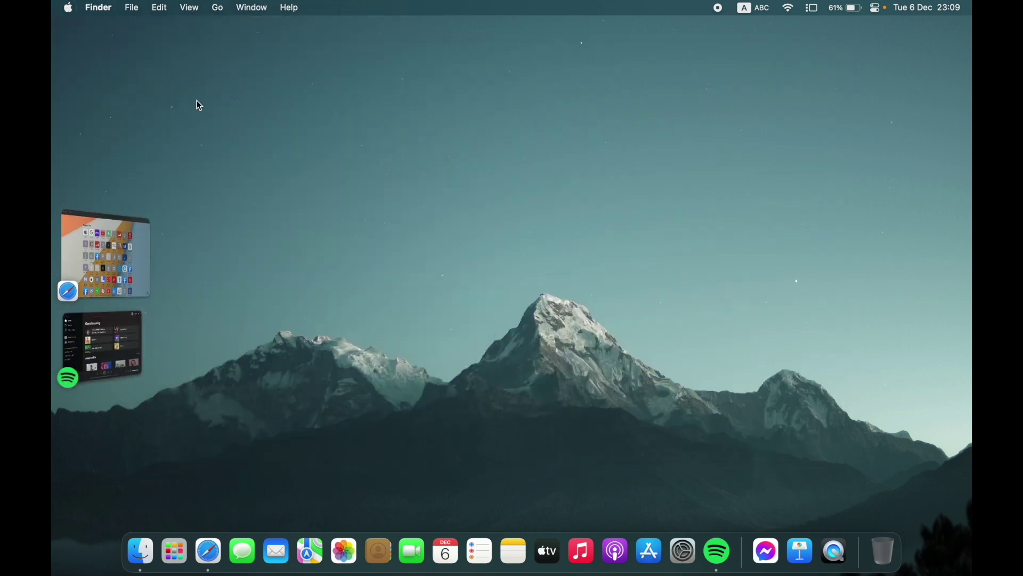
# Step: Open Launchpad and look into the Creative Tools app folder
pyautogui.click(174, 551)
pyautogui.click(397, 443)
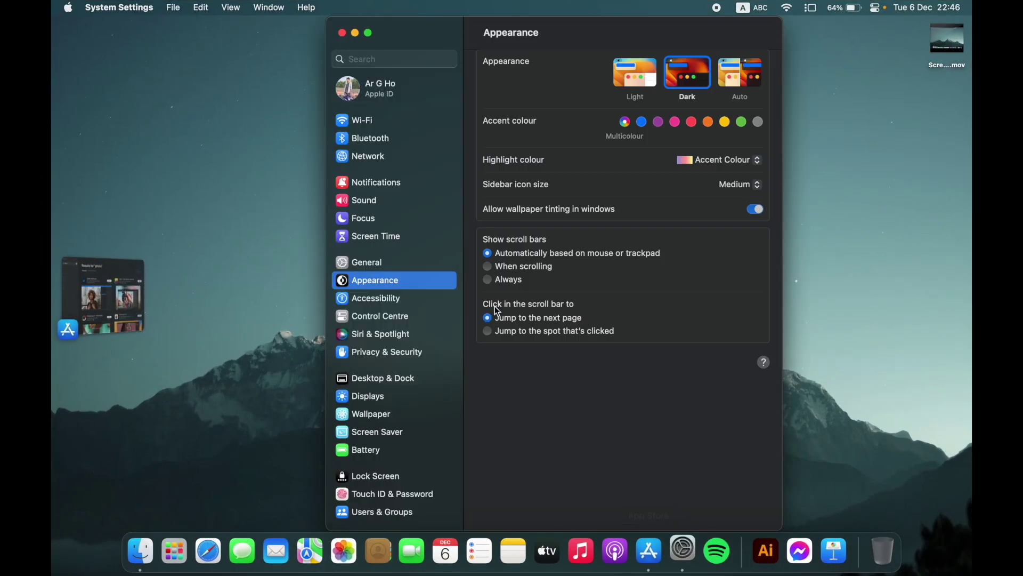
# Step: Show the Apple ID page in System Settings, and switch to the App Store's photo results and back
pyautogui.click(367, 95)
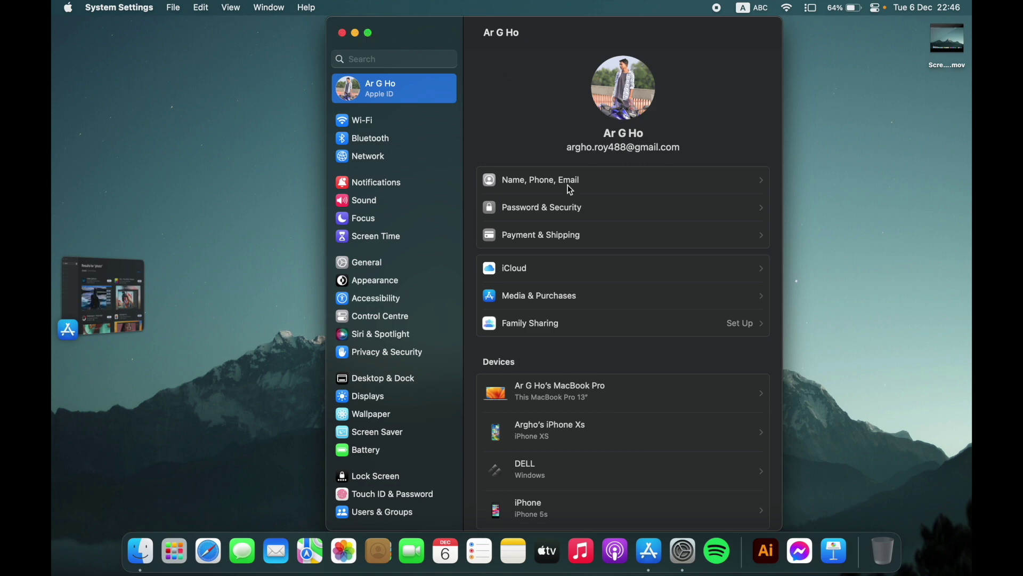
pyautogui.click(99, 300)
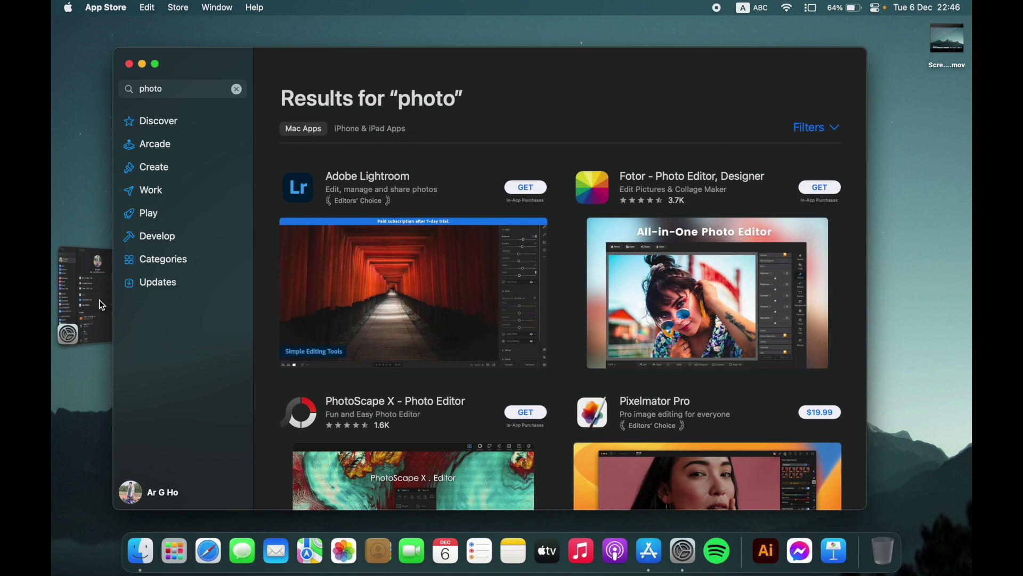
pyautogui.scroll(-3, 366, 357)
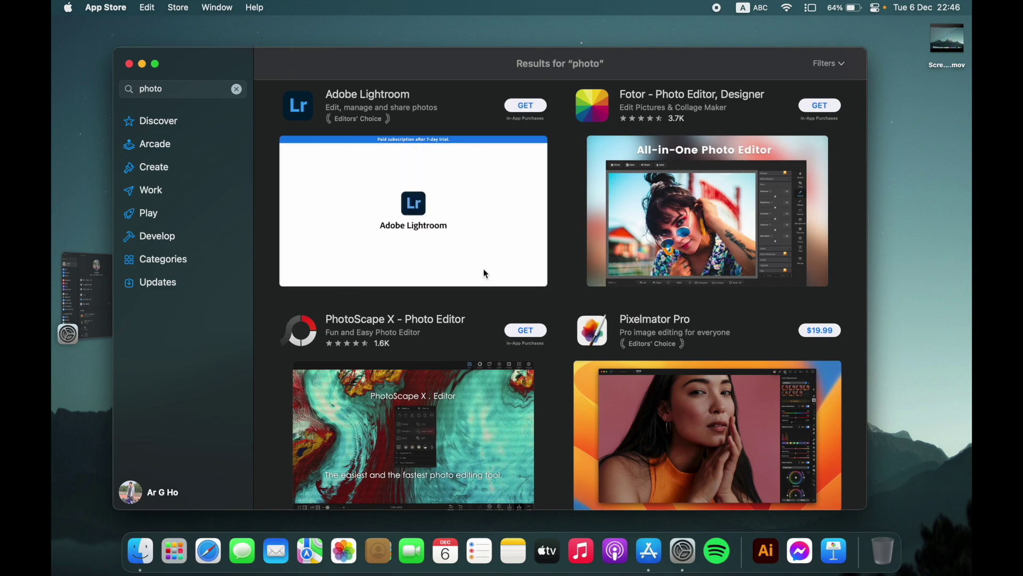
pyautogui.click(85, 283)
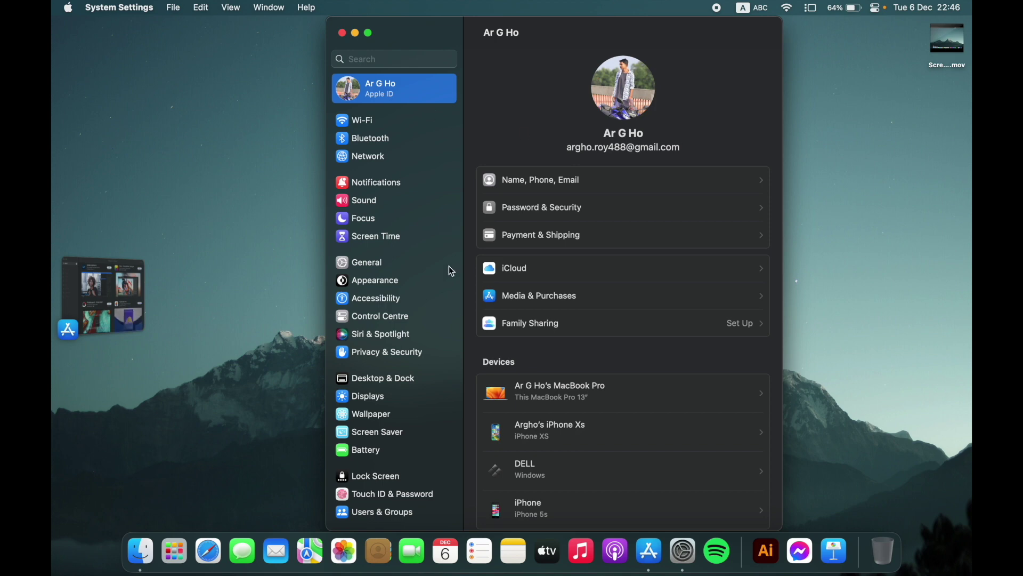
pyautogui.click(320, 325)
# Step: Open the App Store and visit its Arcade and Discover sections
pyautogui.click(655, 538)
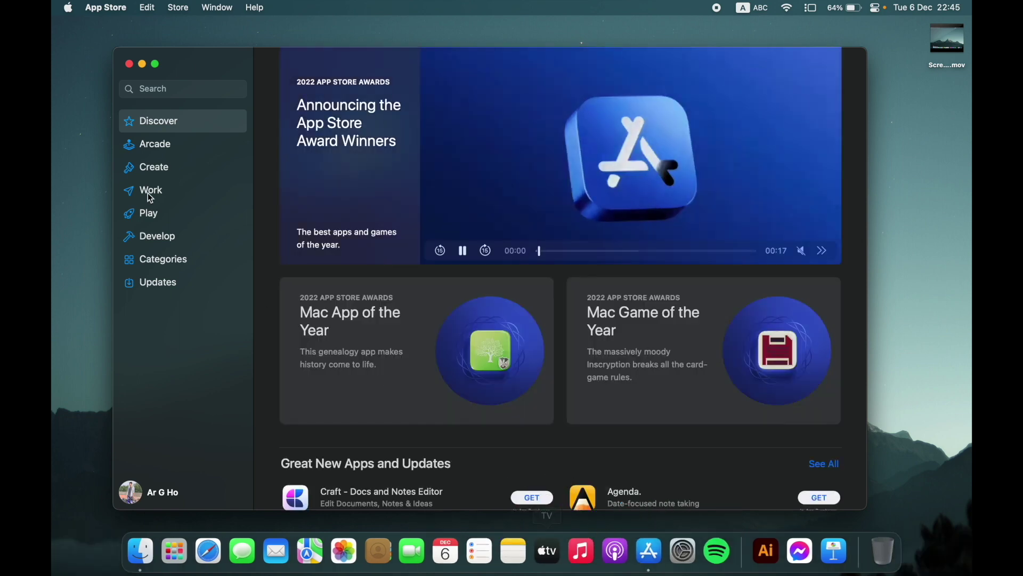
pyautogui.click(165, 143)
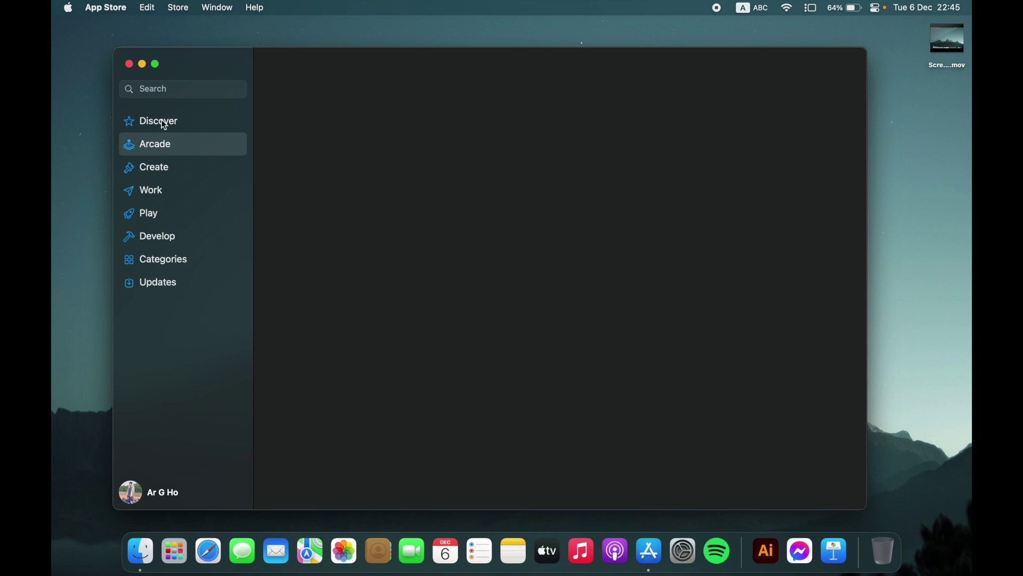
pyautogui.click(160, 120)
# Step: Search the App Store for "photo" and set its window aside
pyautogui.click(178, 90)
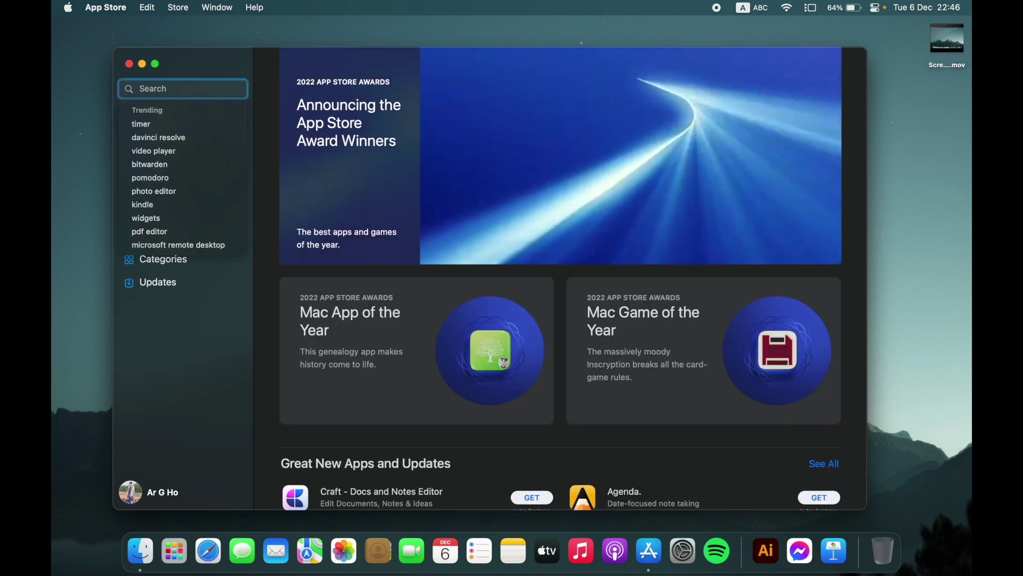
pyautogui.write('photo')
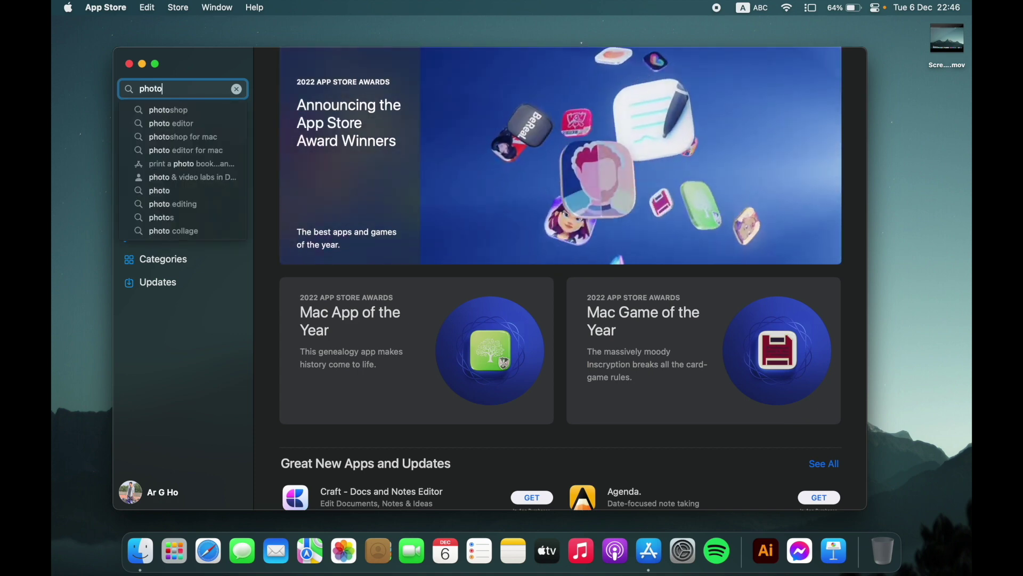
pyautogui.press('Return')
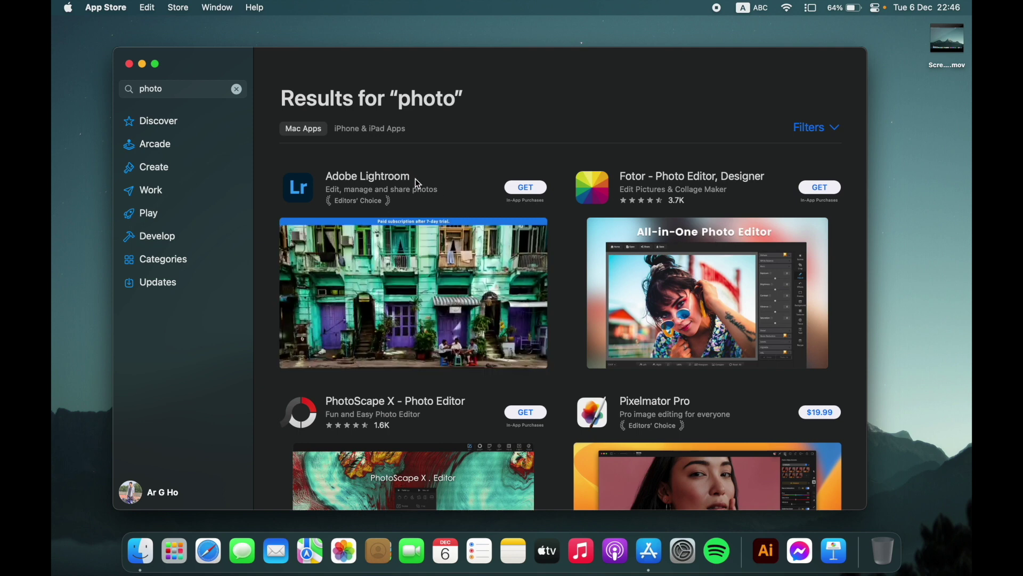
pyautogui.click(141, 64)
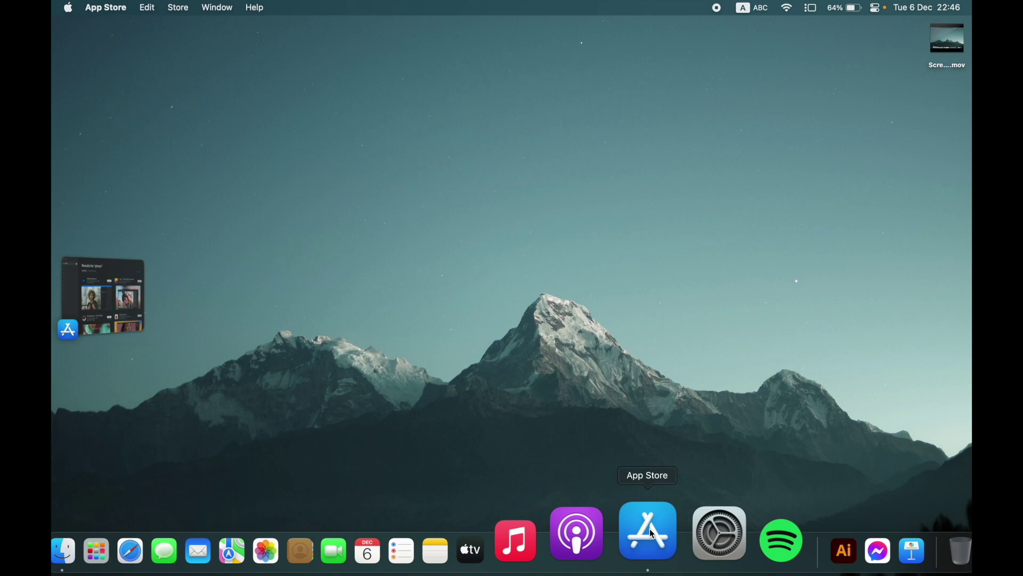
# Step: Open System Settings and display the Apple ID account page
pyautogui.click(689, 522)
pyautogui.click(363, 92)
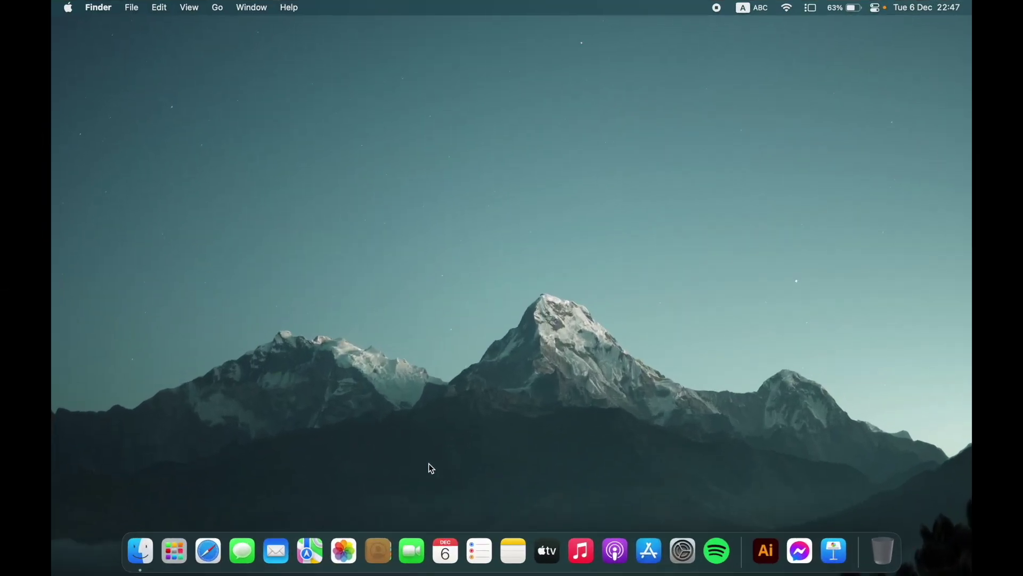
# Step: Open Launchpad, look through the Developer Tools and Creative Tools folders, and return to the desktop
pyautogui.click(177, 537)
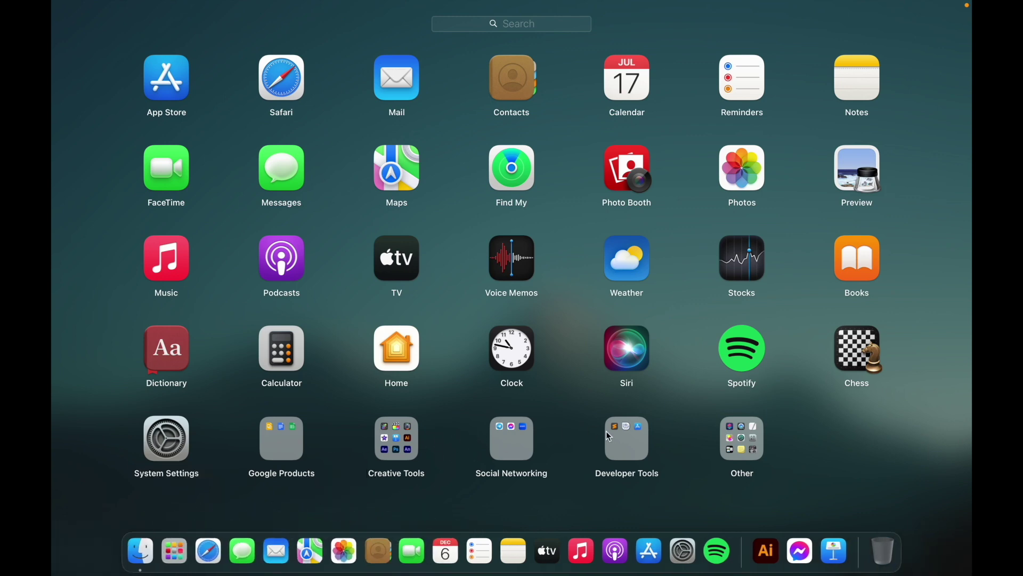
pyautogui.click(645, 439)
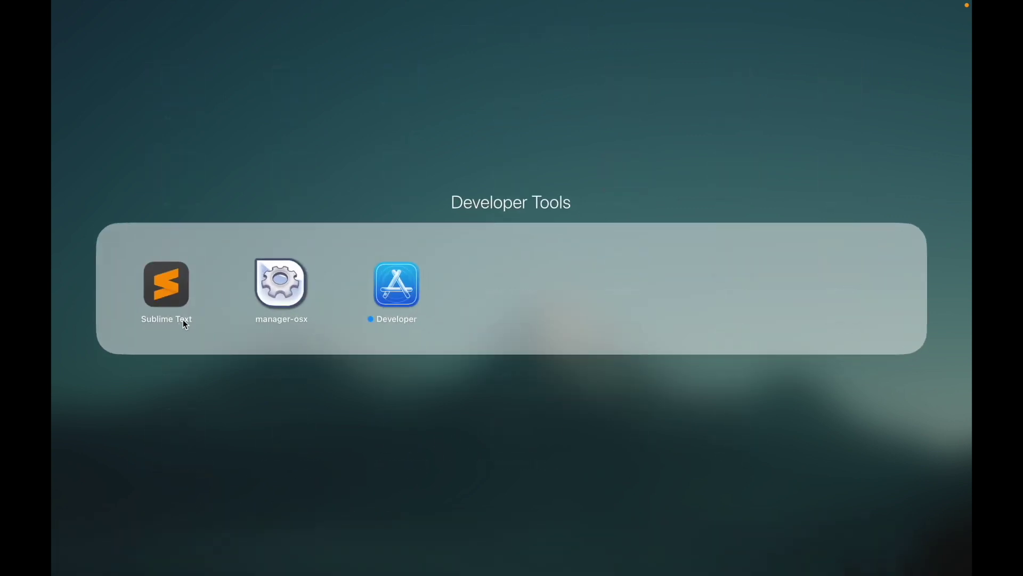
pyautogui.click(412, 431)
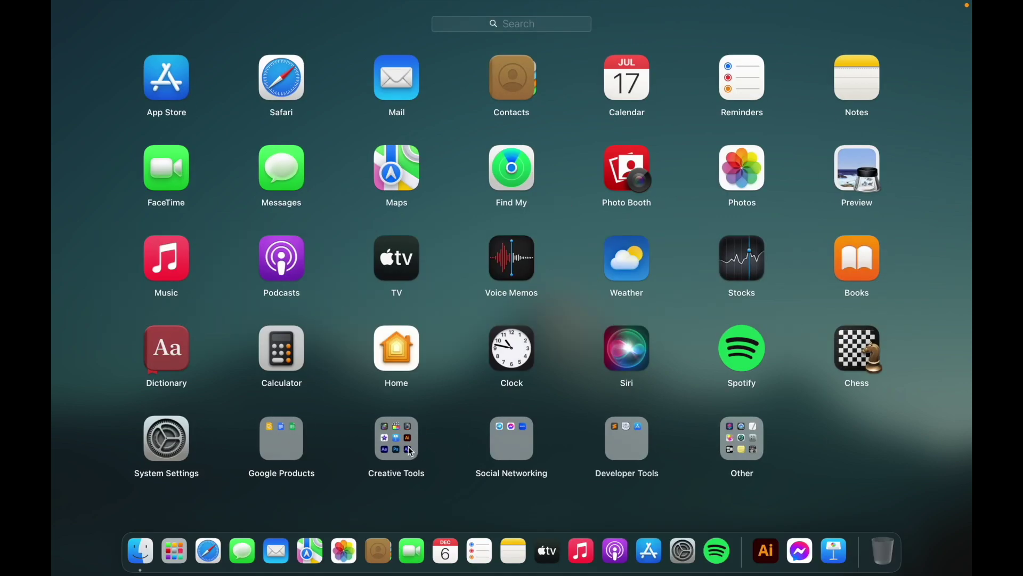
pyautogui.click(397, 444)
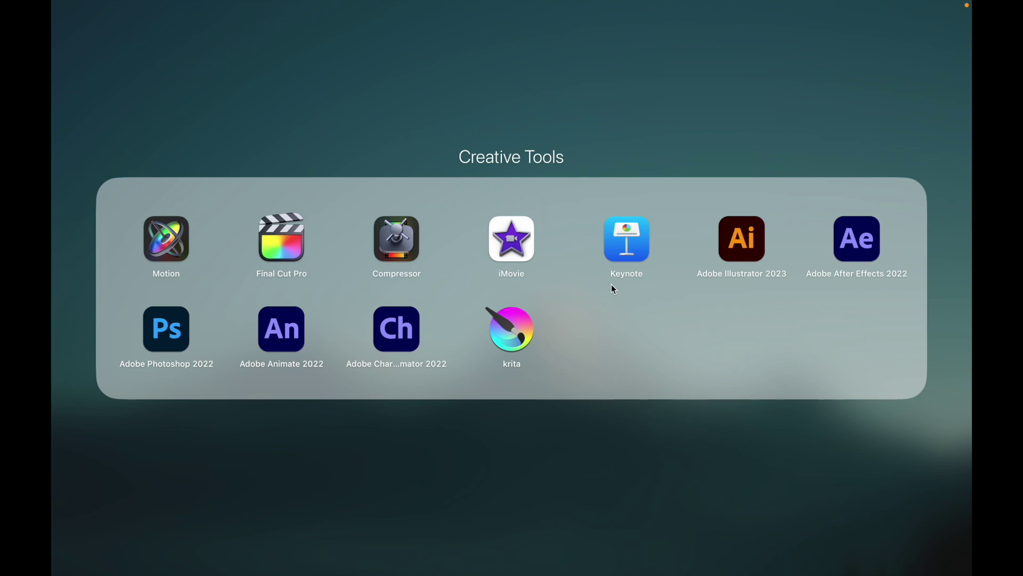
pyautogui.click(726, 127)
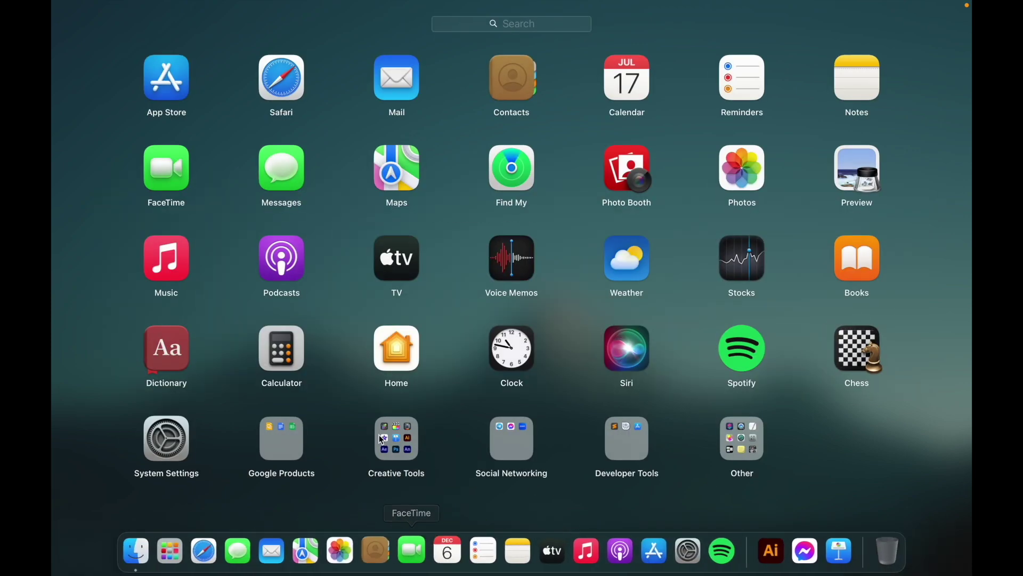
pyautogui.click(387, 454)
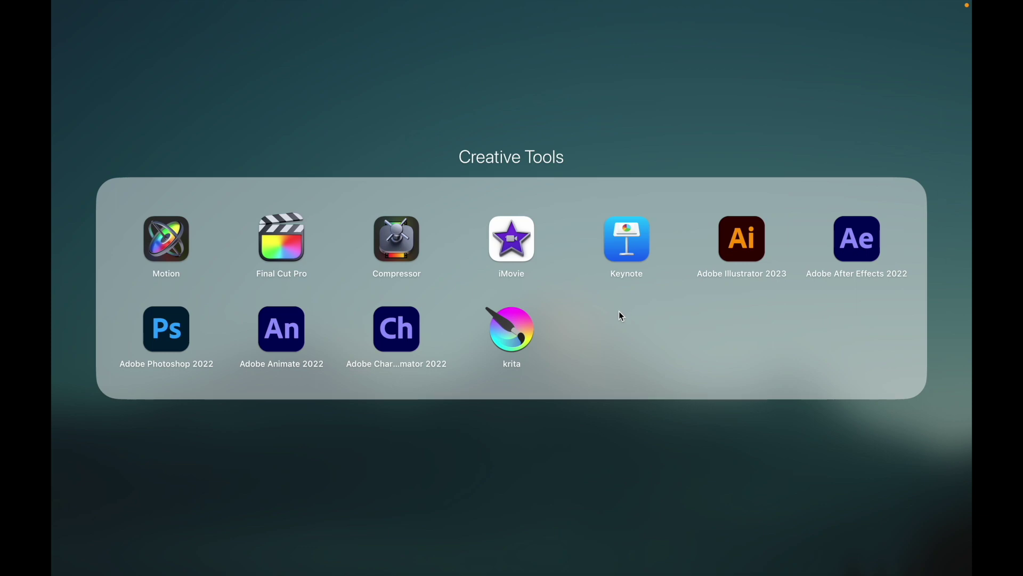
pyautogui.click(572, 66)
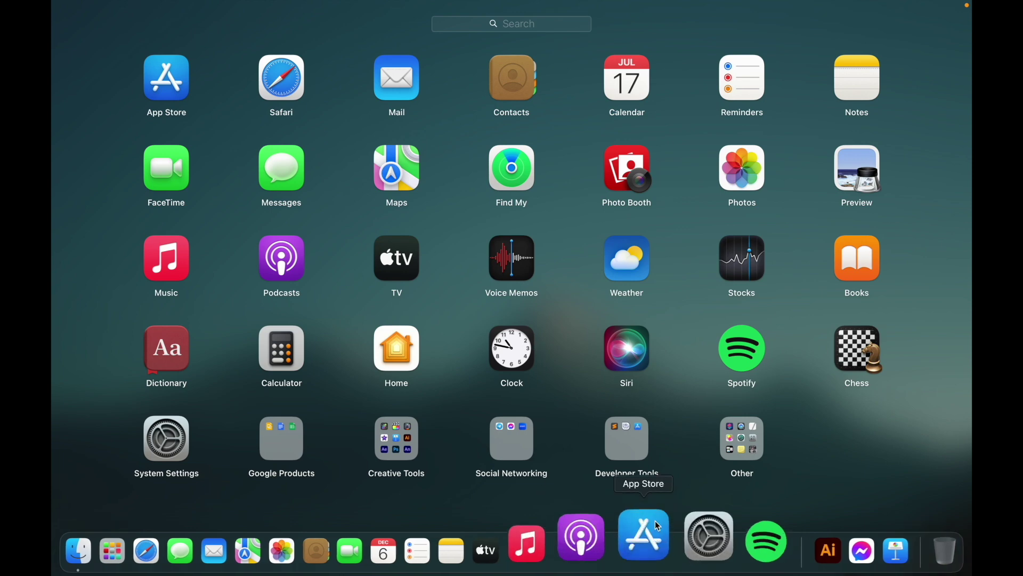
pyautogui.click(830, 462)
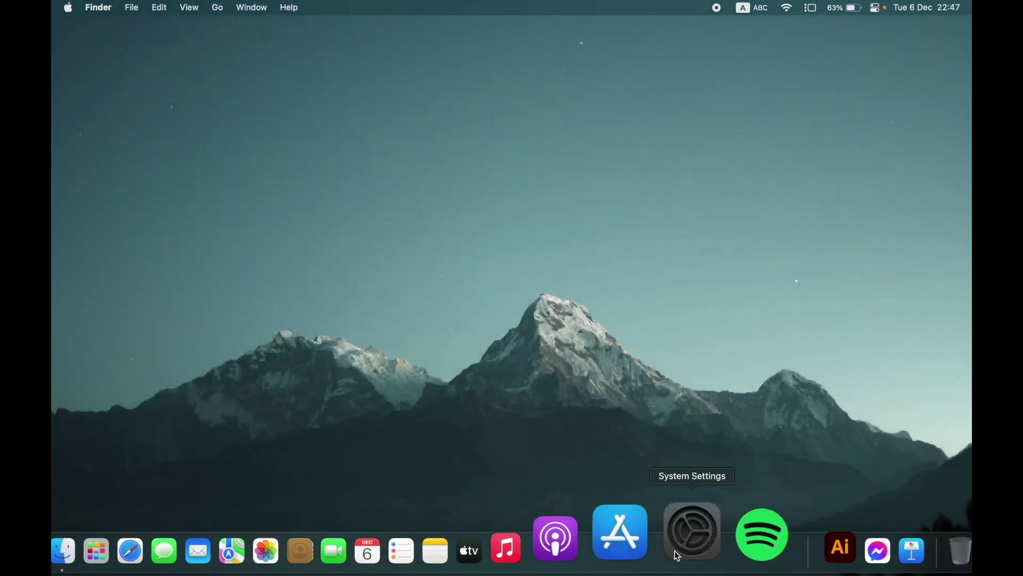
# Step: Open the Privacy & Security settings and show the Security options for where applications may be downloaded from
pyautogui.click(676, 551)
pyautogui.scroll(-5, 373, 213)
pyautogui.click(409, 233)
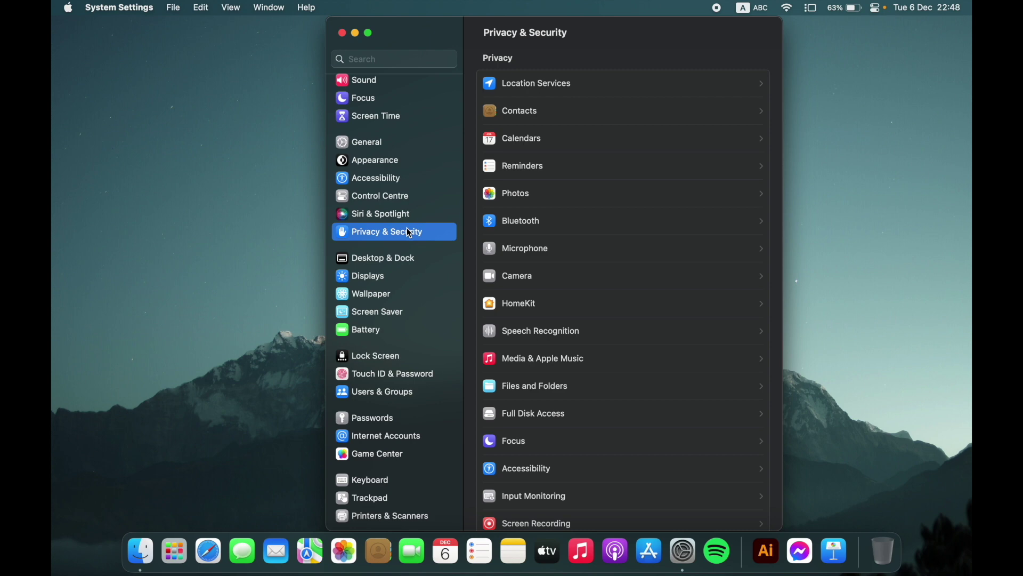
pyautogui.scroll(-10, 498, 326)
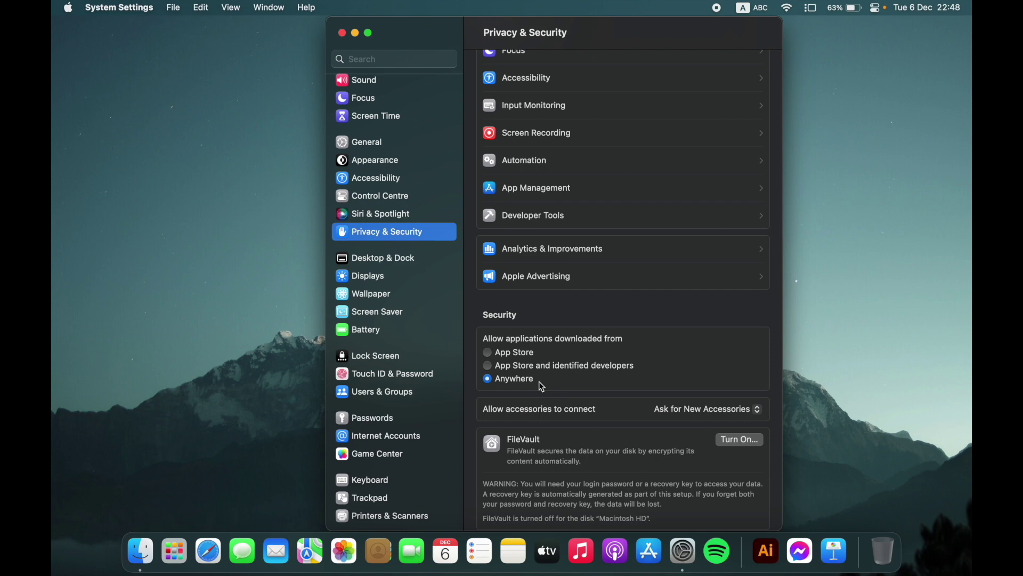
# Step: Show the Creative Tools folder in Launchpad once more and return to the Privacy & Security settings
pyautogui.click(174, 552)
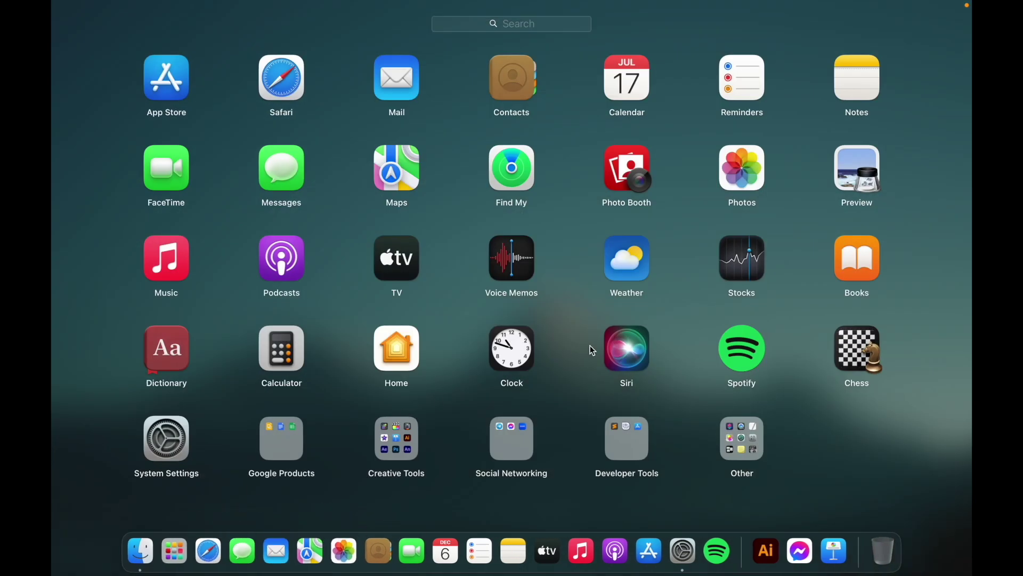
pyautogui.click(400, 434)
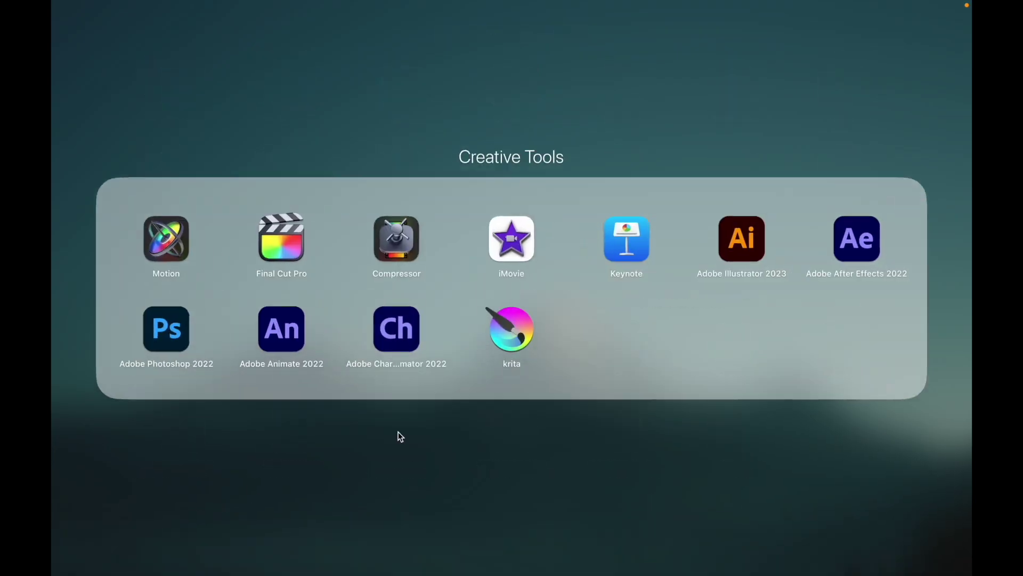
pyautogui.click(792, 134)
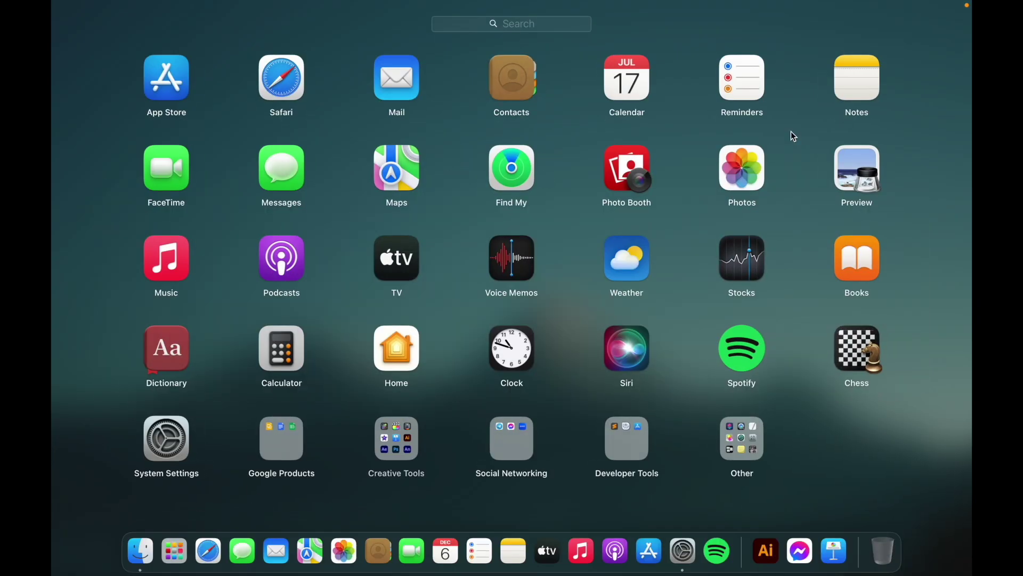
pyautogui.click(866, 463)
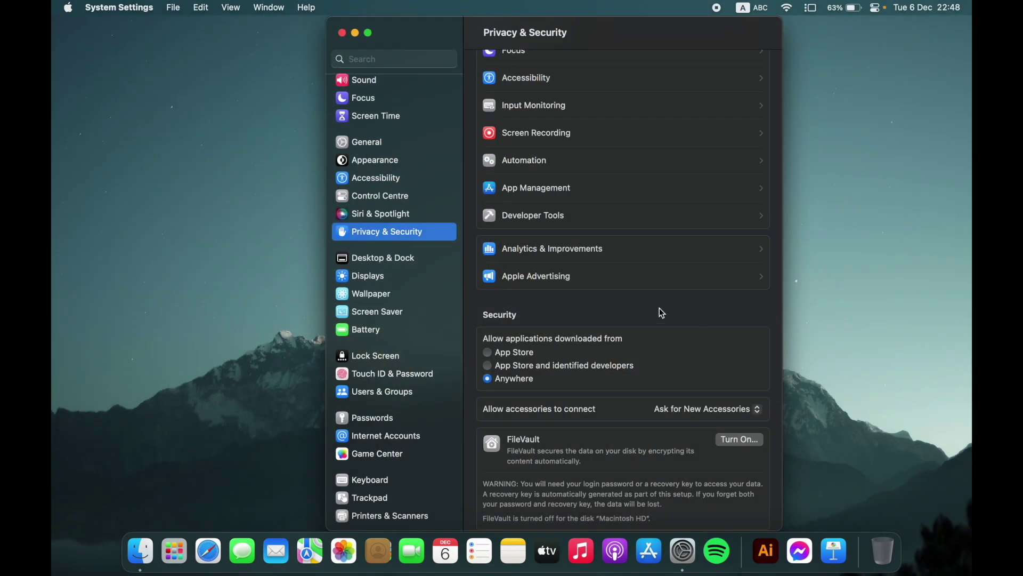